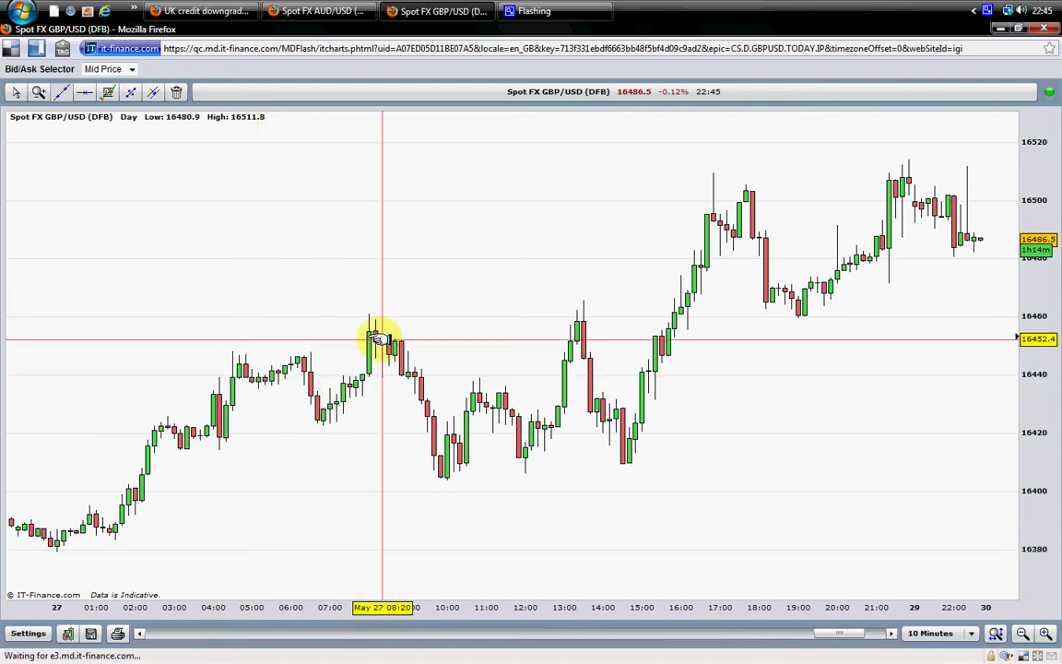
Switch the GBP/USD chart to the Yearly timeframe and check today's date in the system calendar
left_click(970, 632)
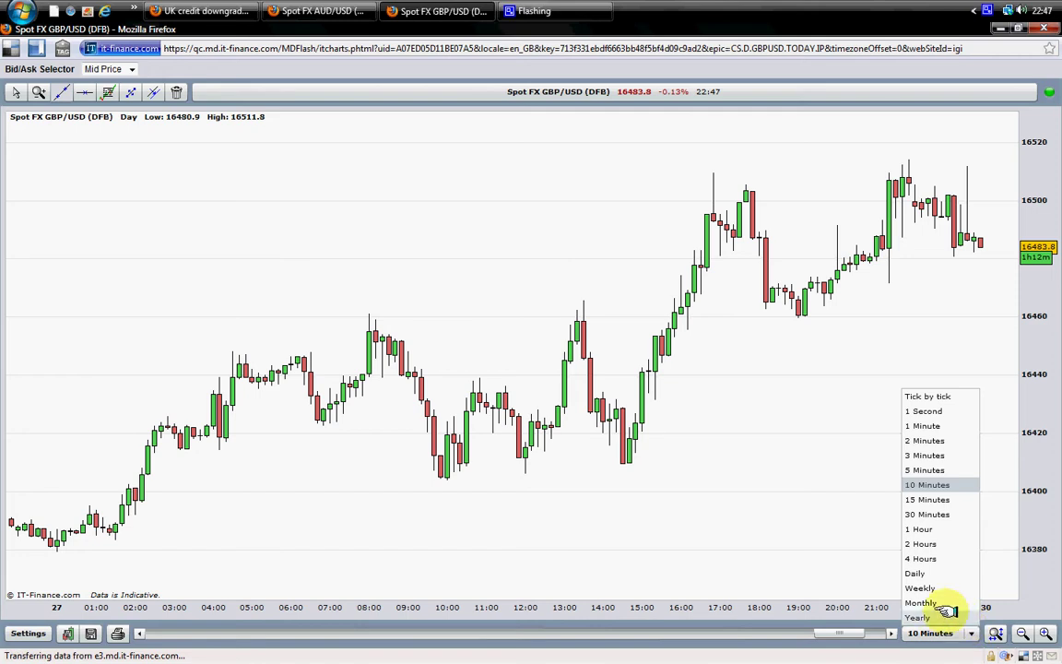
left_click(919, 617)
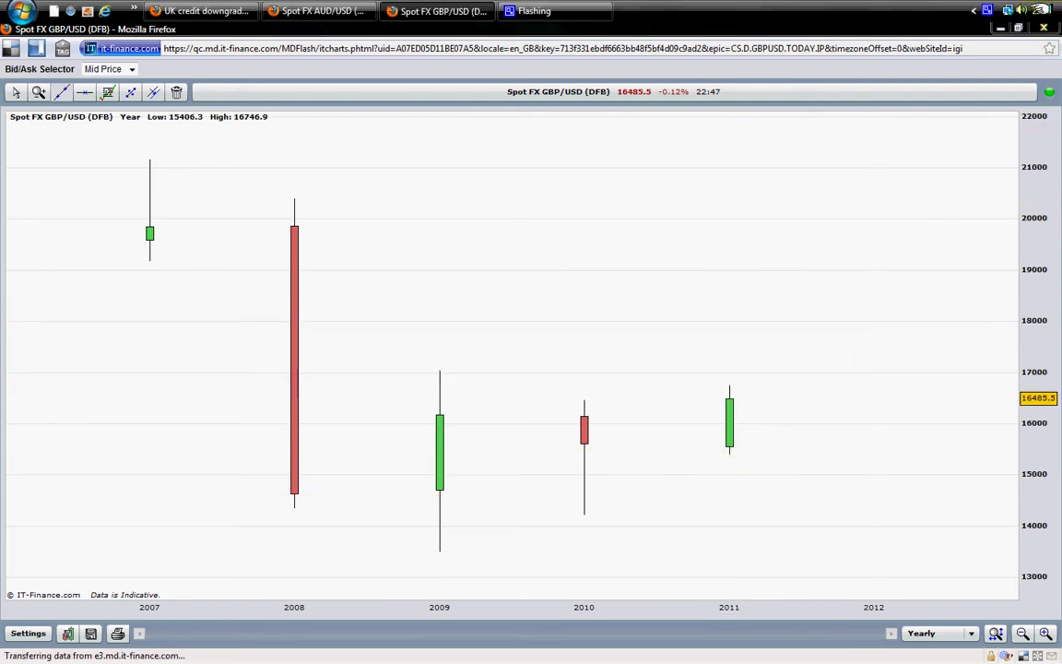
left_click(1042, 10)
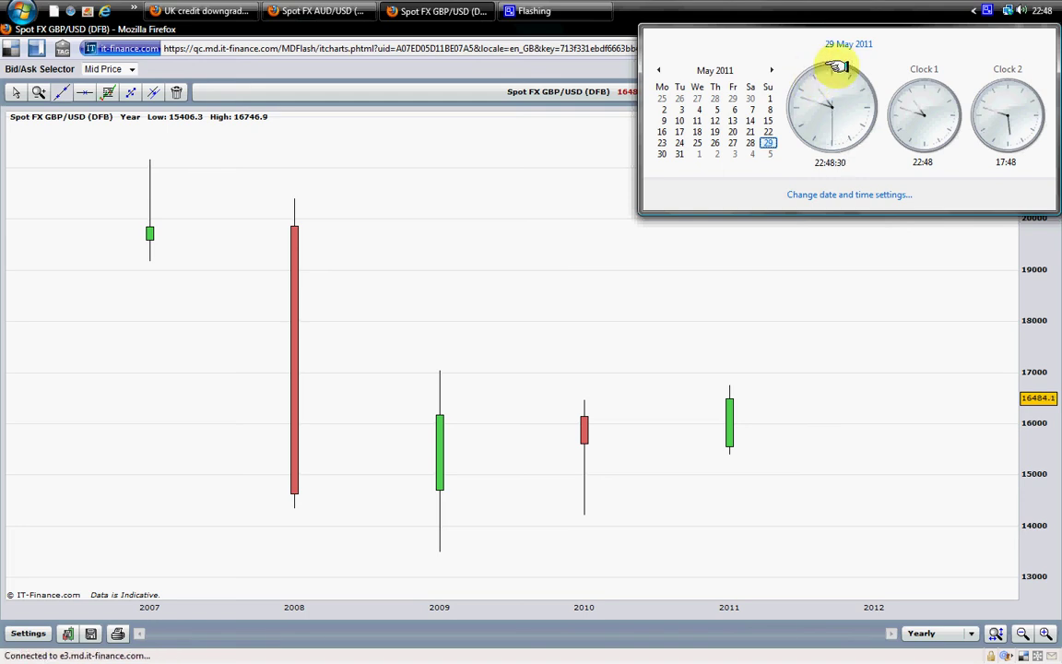
left_click(876, 3)
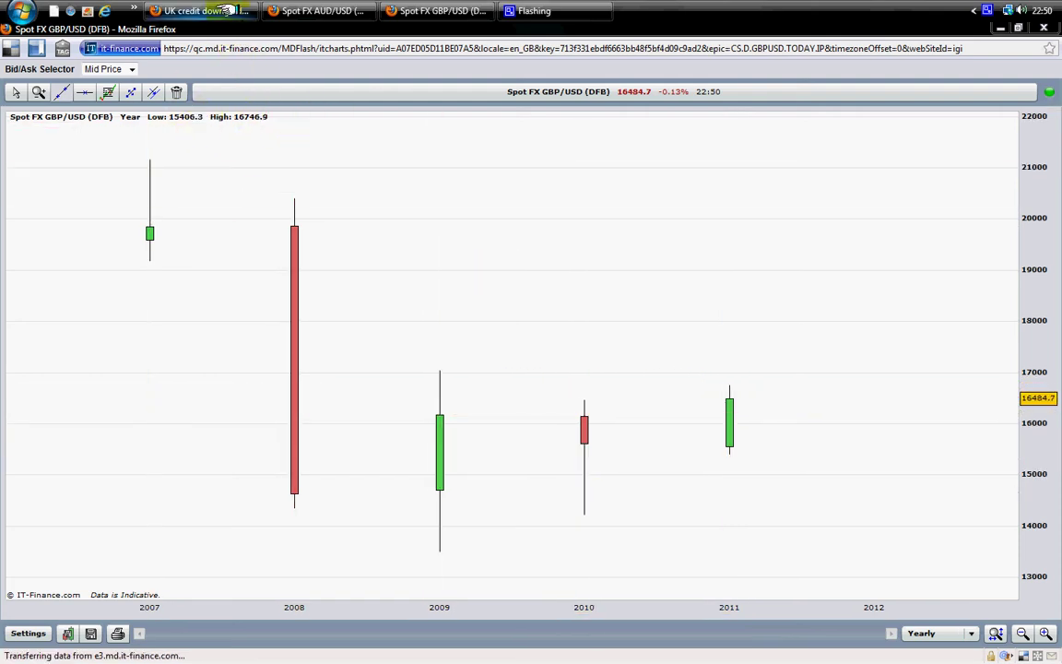
Switch to the First Post article on China's rating agency downgrading UK credit and read through its headline and text
mouse_move(228, 11)
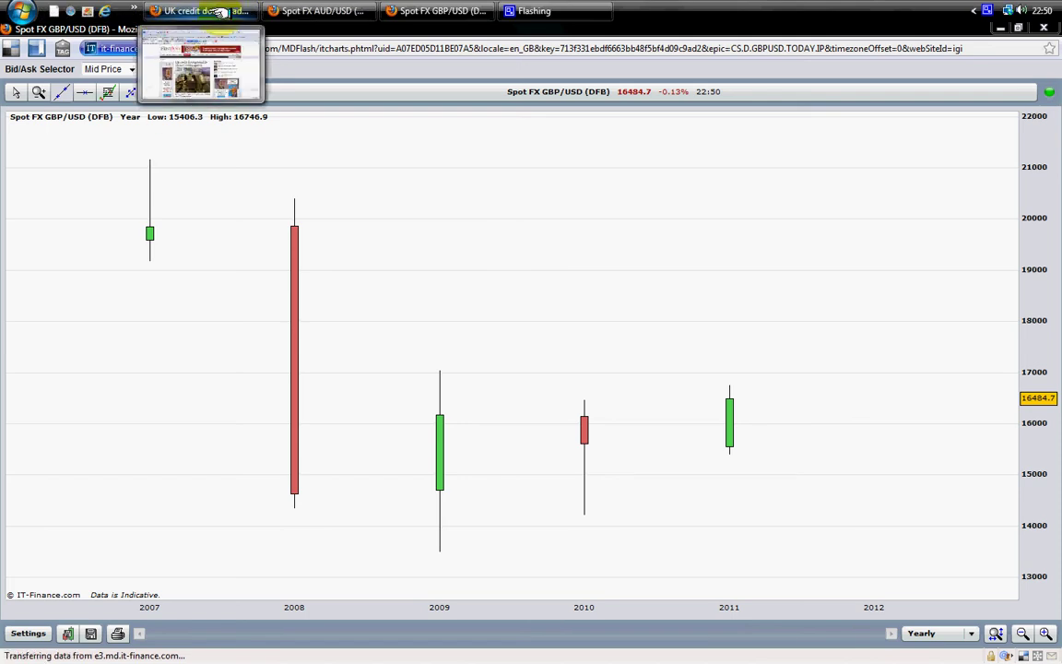
left_click(222, 11)
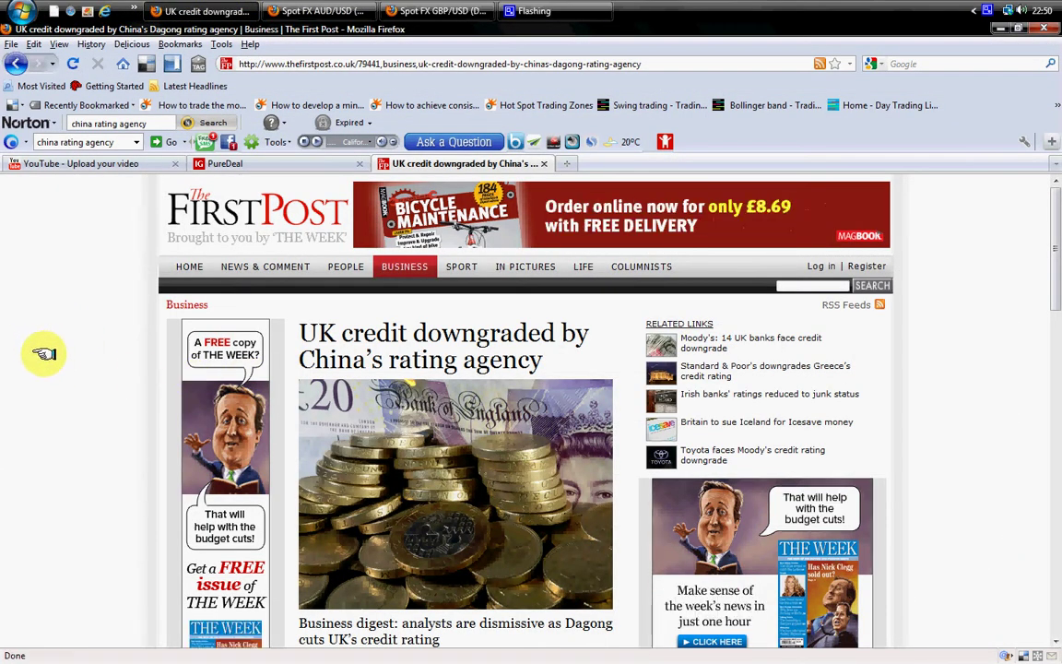
scroll(43, 348, "down", 2)
scroll(45, 352, "down", 3)
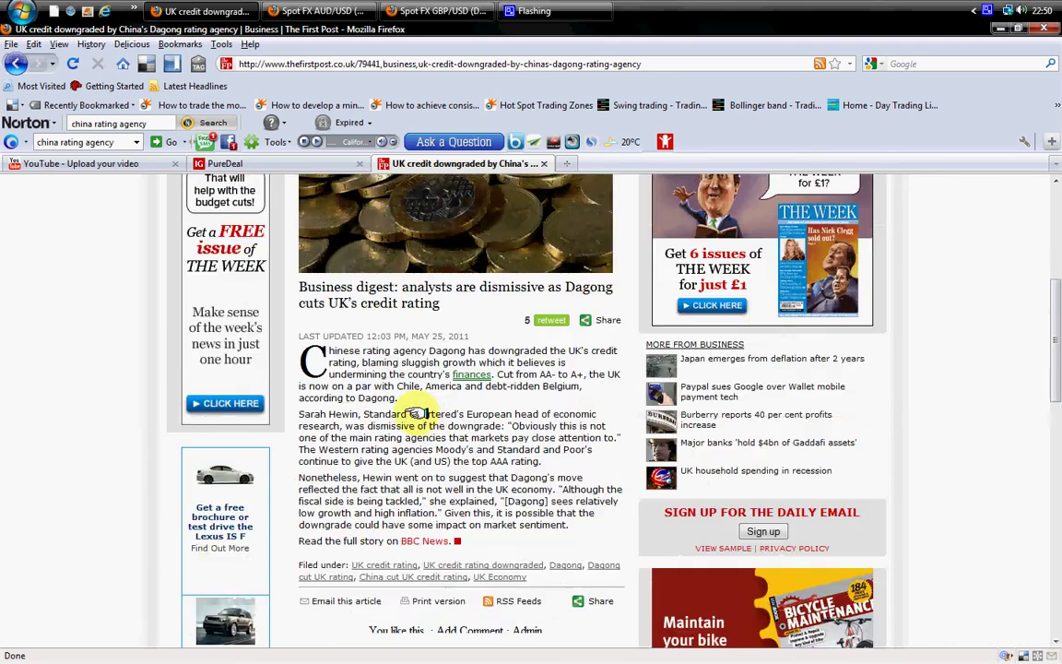
scroll(420, 408, "up", 3)
scroll(410, 407, "up", 2)
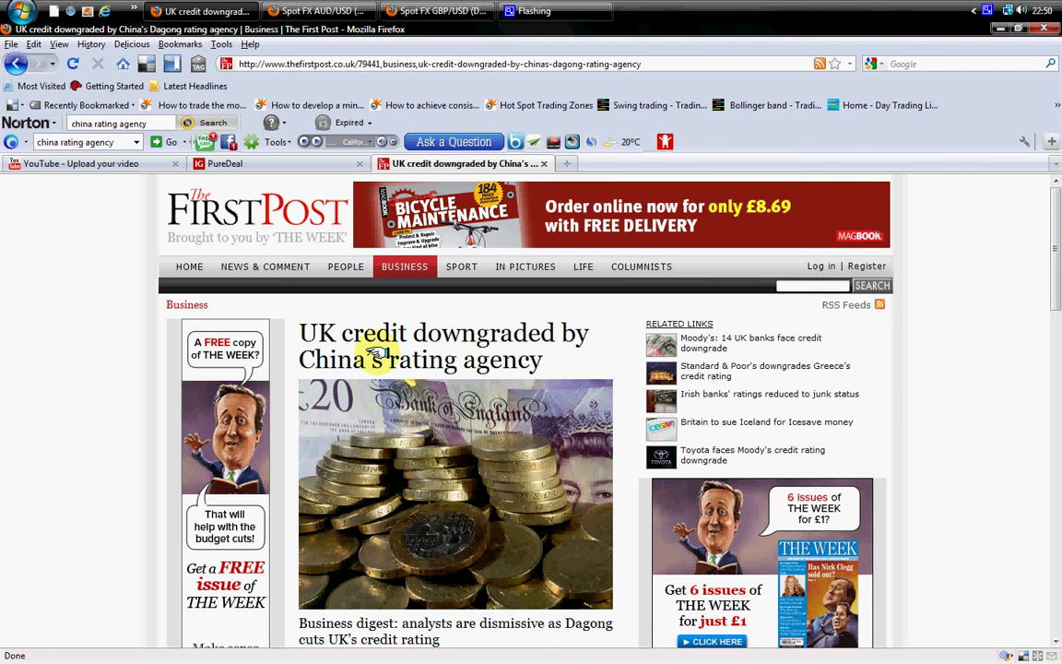
scroll(59, 379, "down", 3)
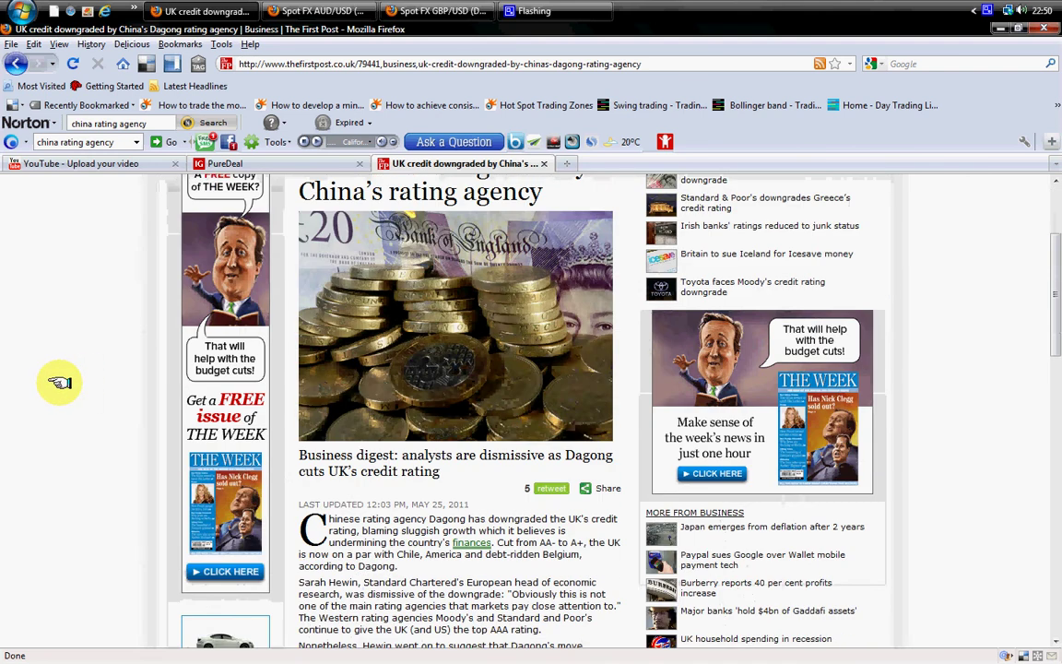
scroll(59, 381, "down", 14)
scroll(59, 382, "up", 17)
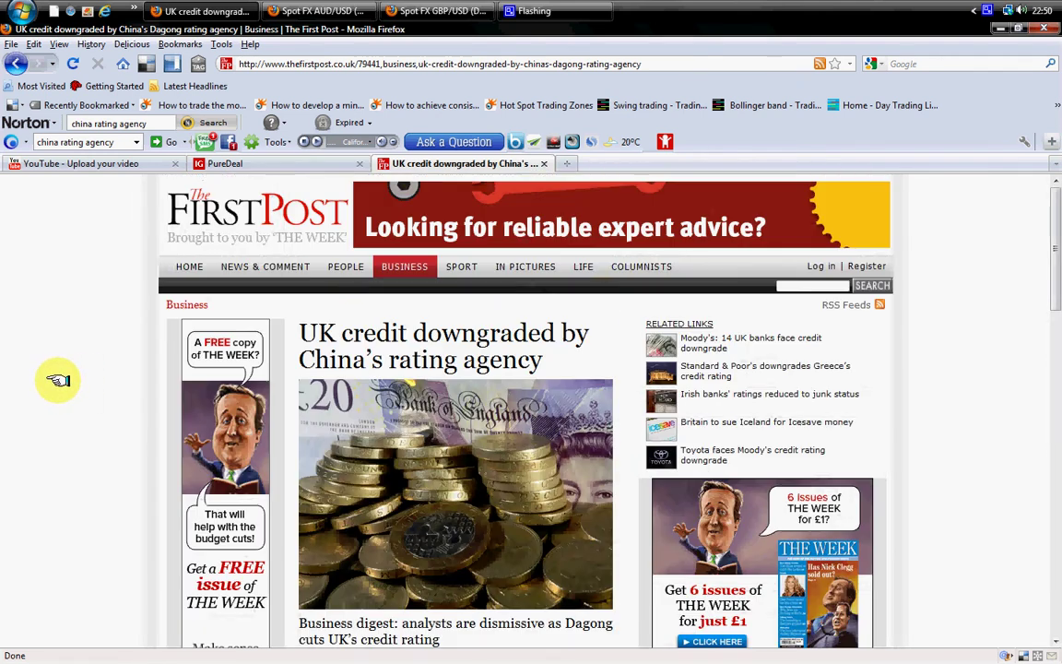
scroll(59, 382, "down", 5)
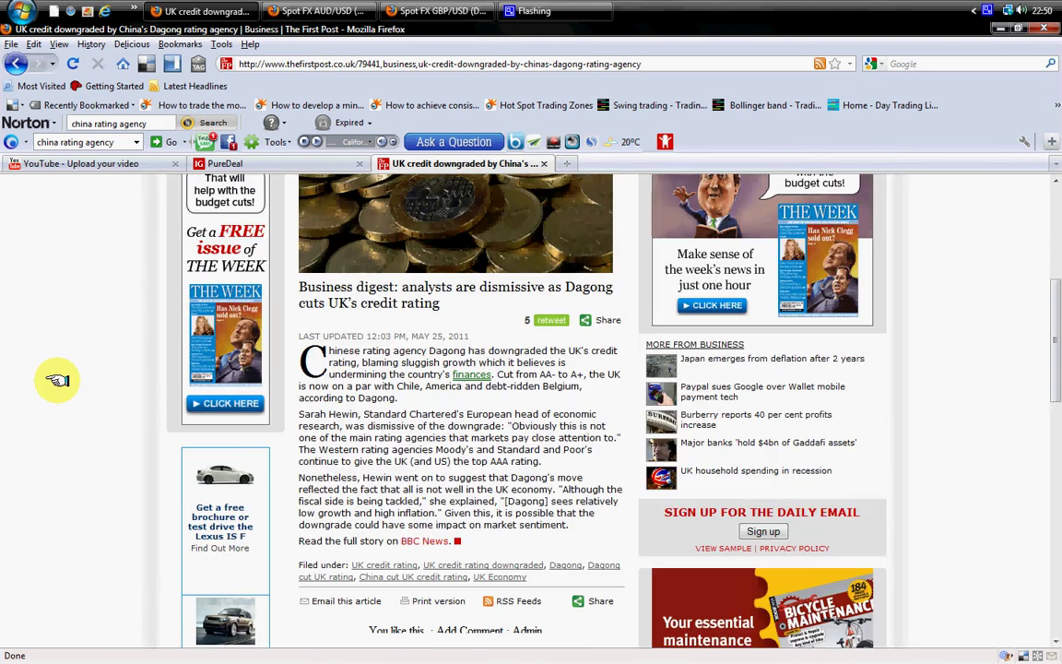
scroll(57, 380, "up", 5)
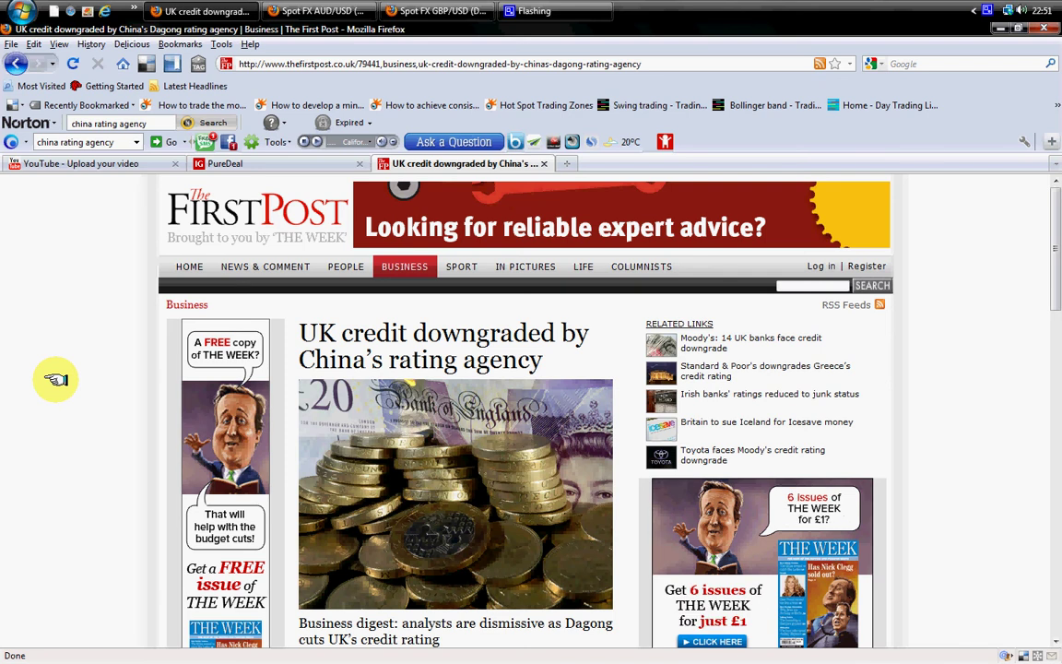
scroll(57, 381, "down", 3)
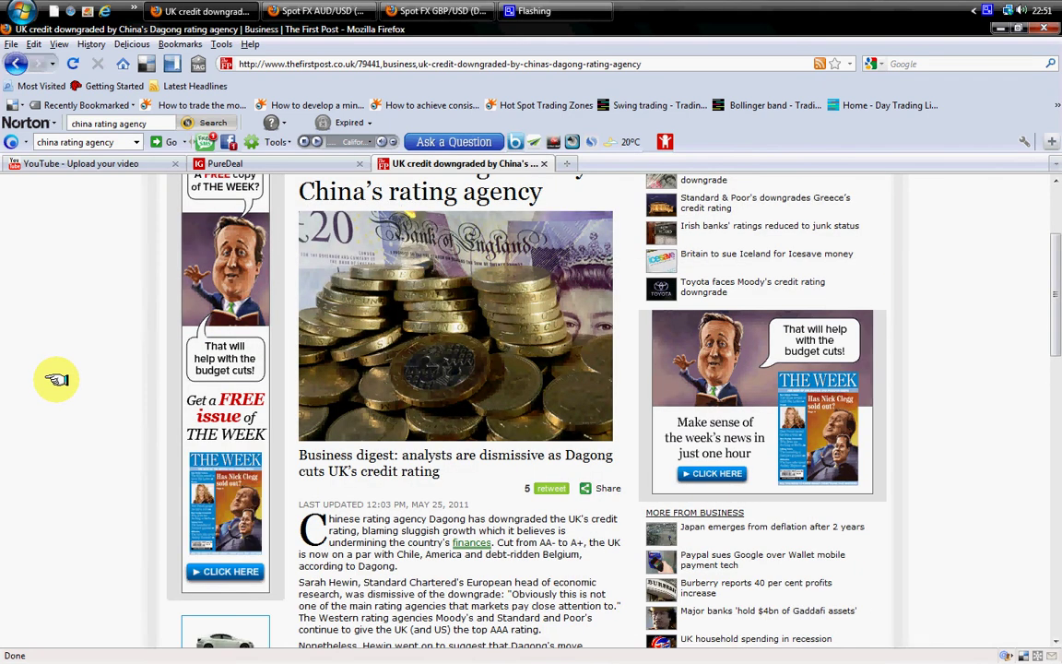
scroll(58, 379, "up", 3)
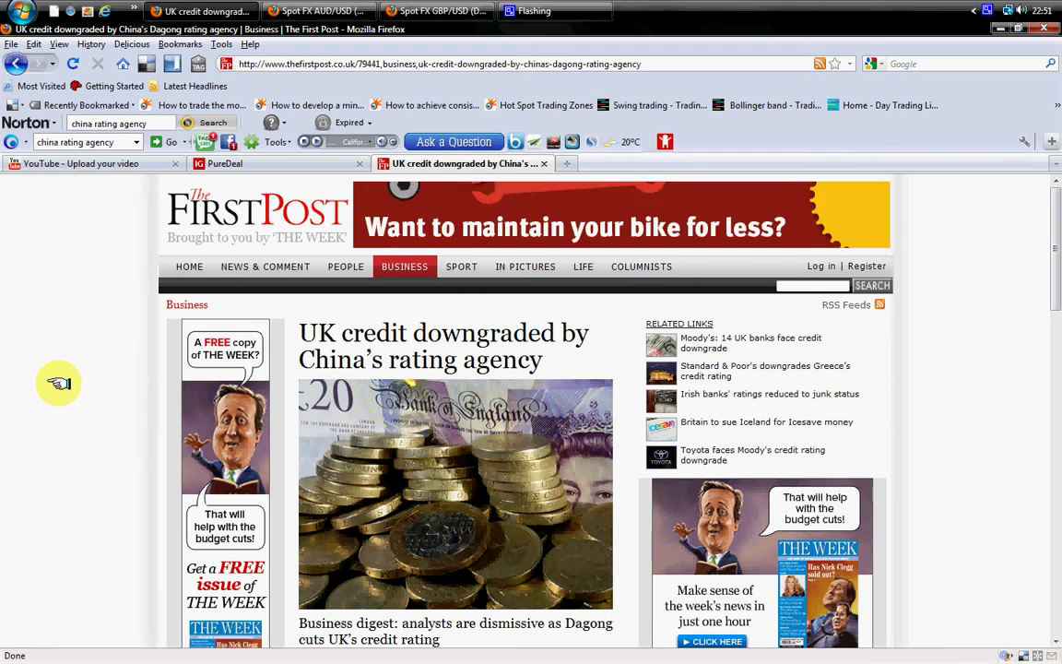
scroll(93, 410, "down", 4)
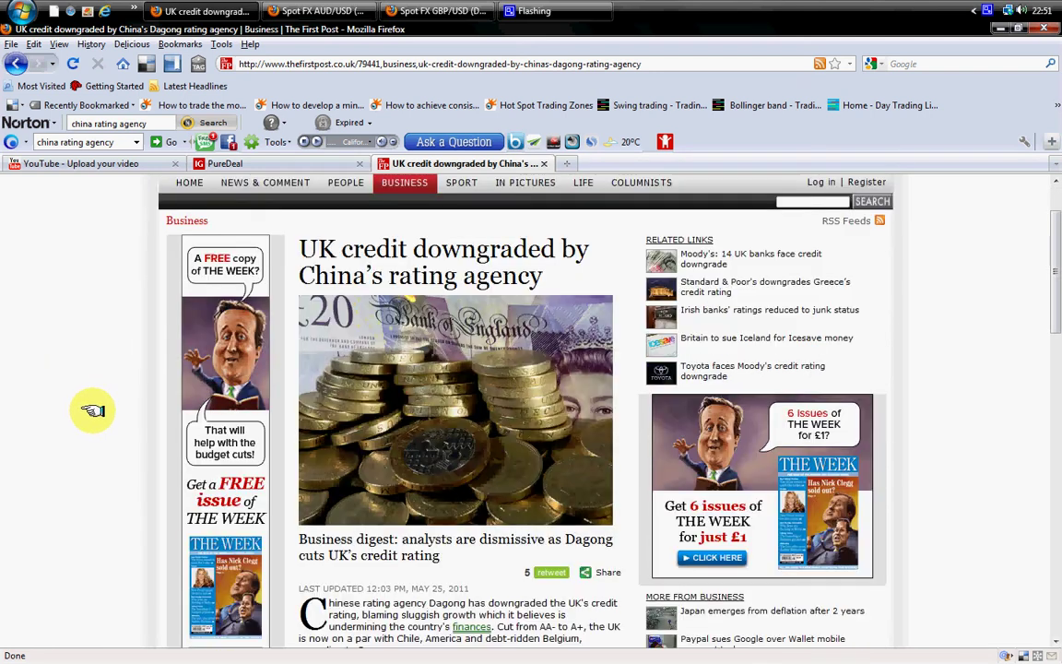
scroll(92, 410, "up", 4)
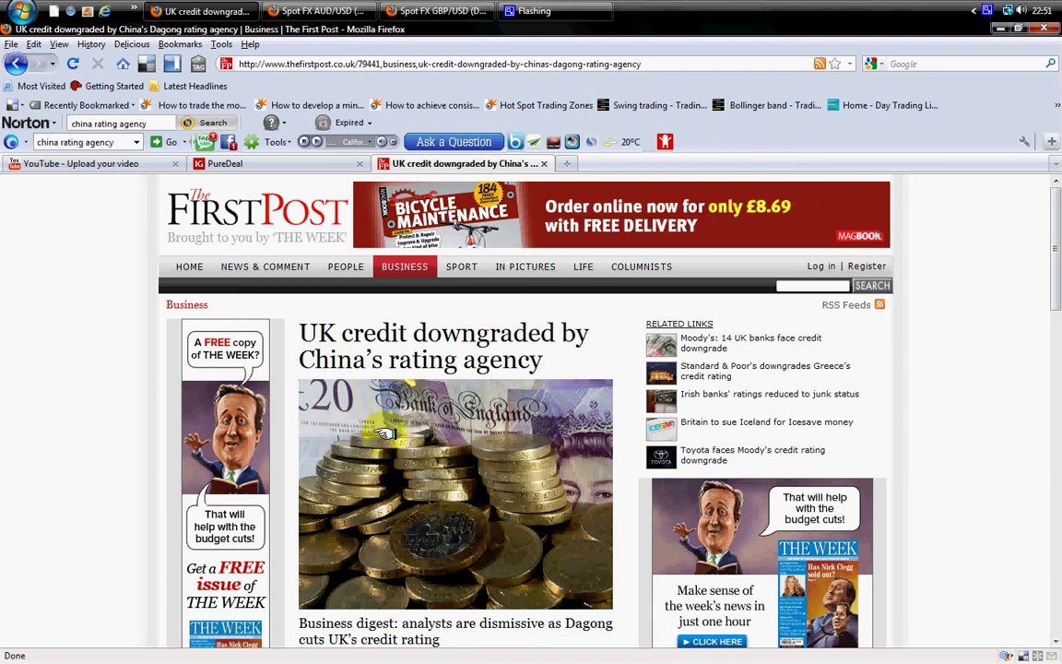
scroll(346, 387, "down", 5)
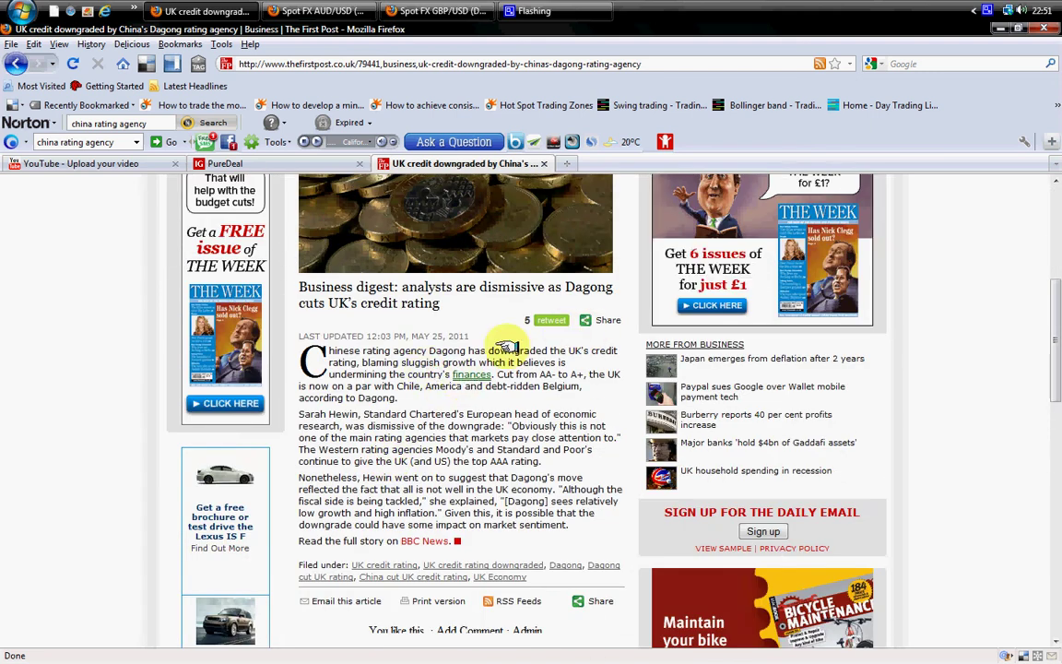
scroll(356, 433, "up", 3)
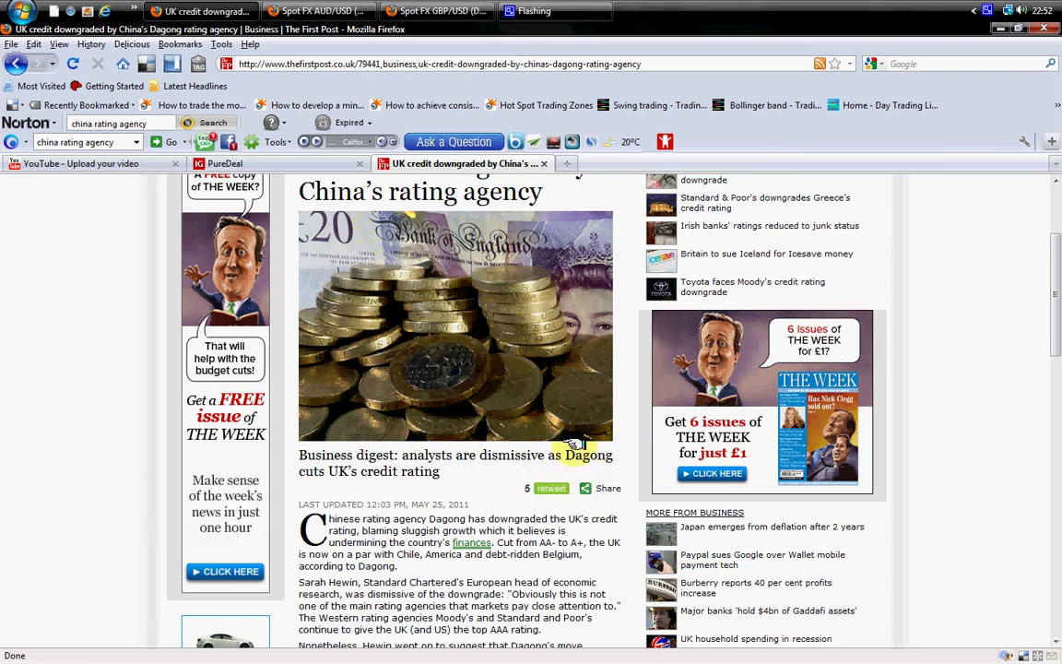
scroll(434, 455, "up", 3)
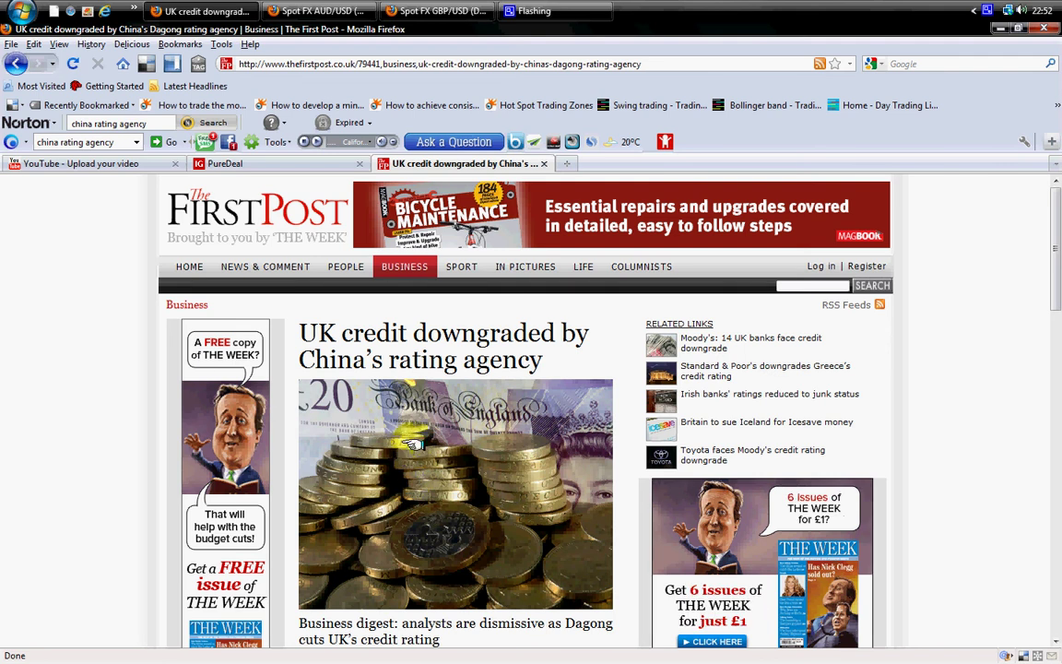
scroll(366, 489, "down", 18)
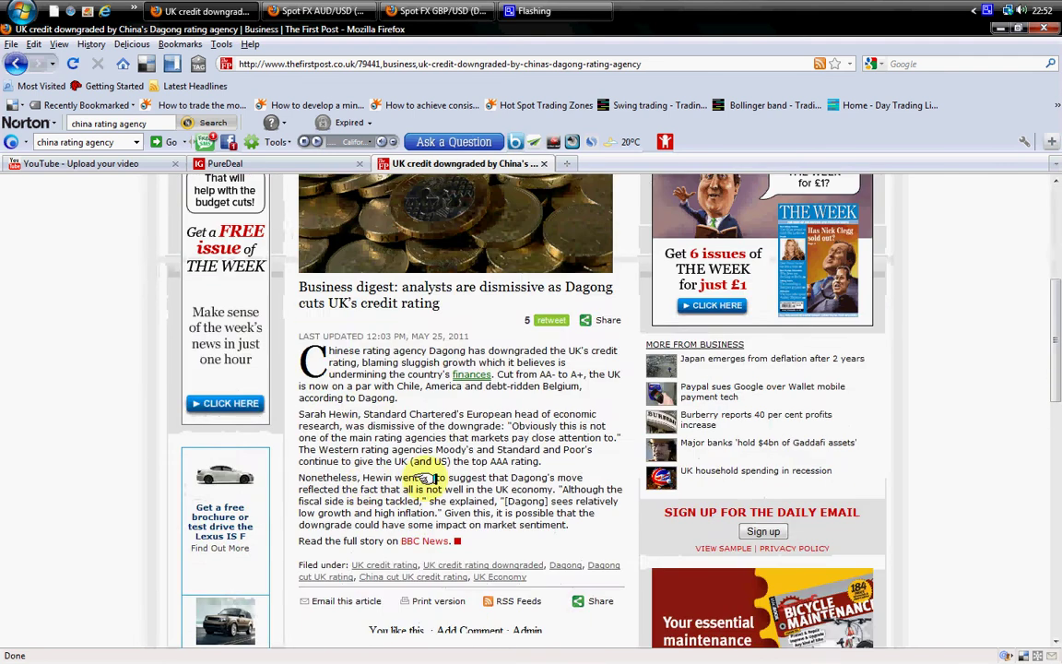
scroll(427, 474, "up", 8)
scroll(422, 438, "up", 8)
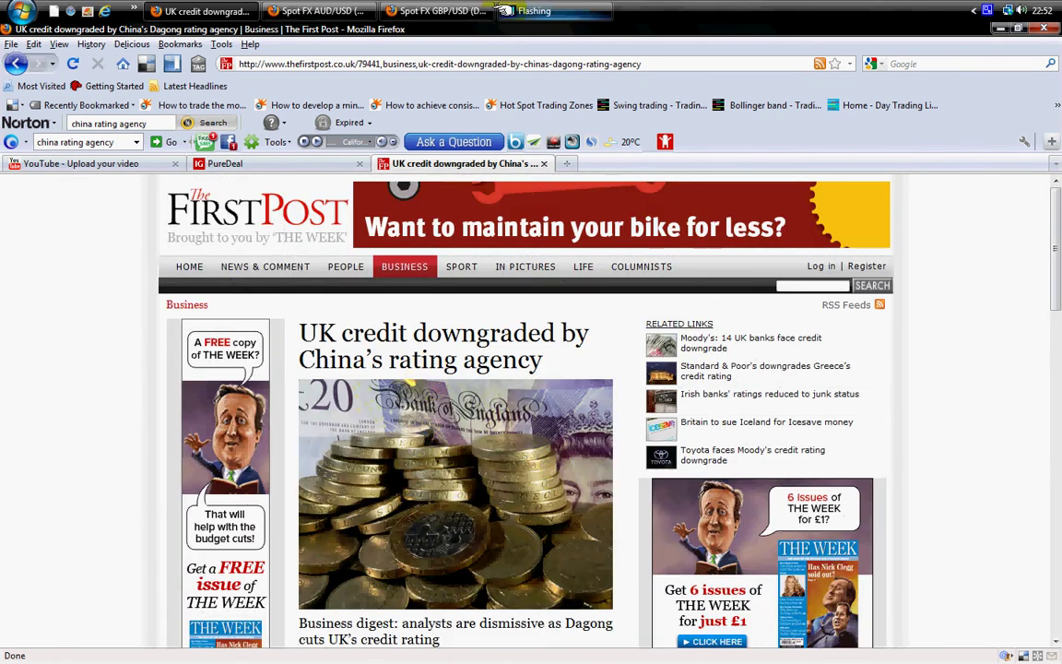
Return to the GBP/USD chart, inspect the 2010 and 2011 candles, and set the timeframe to Monthly
left_click(459, 12)
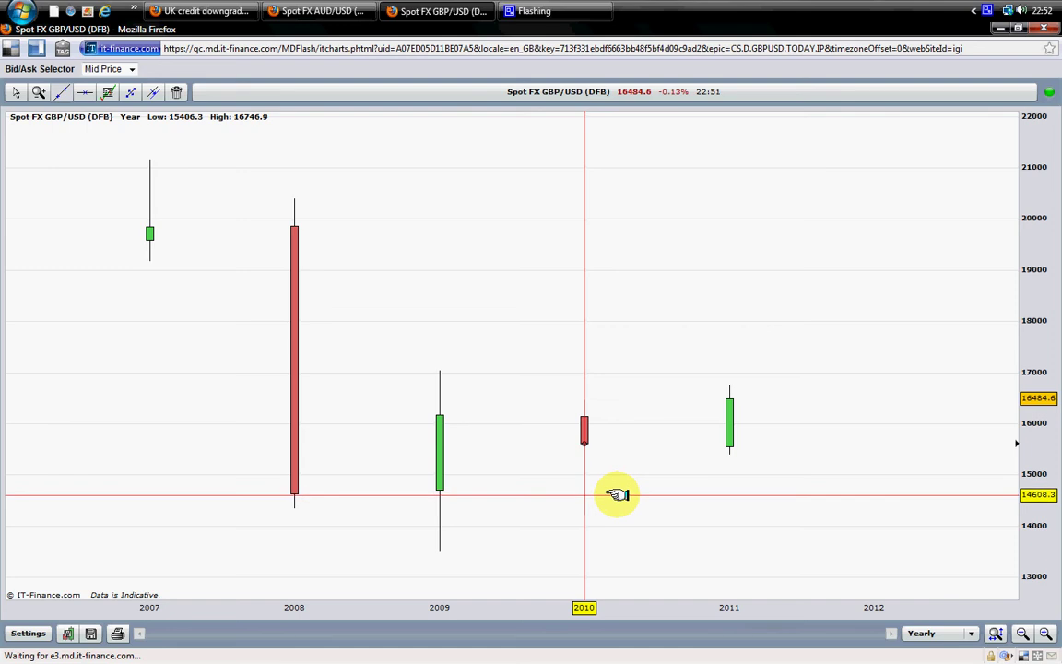
mouse_move(619, 495)
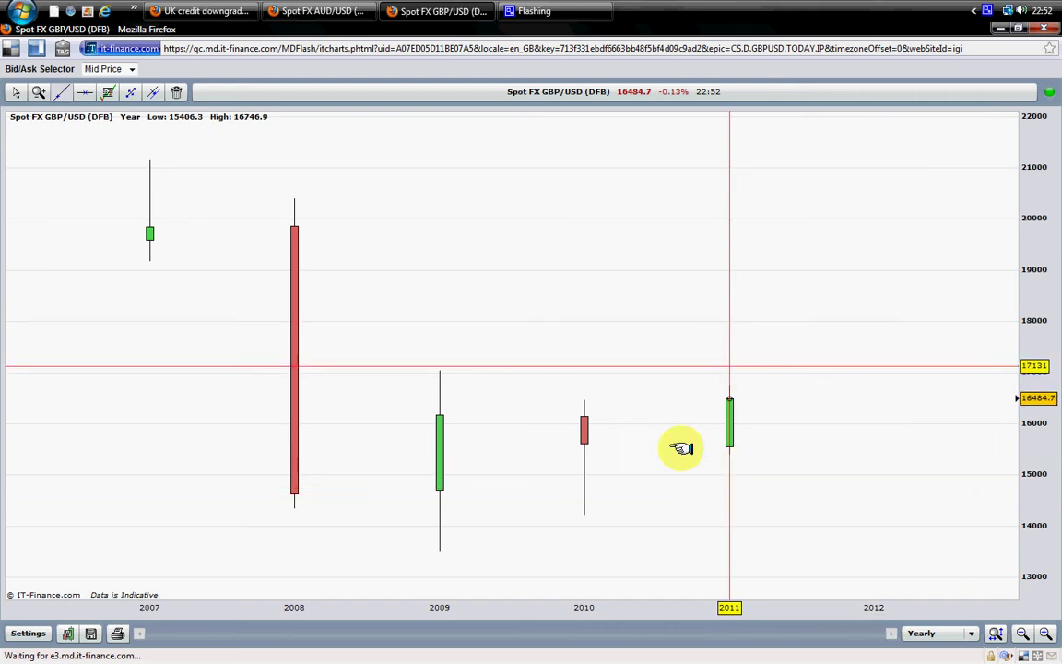
left_click(968, 632)
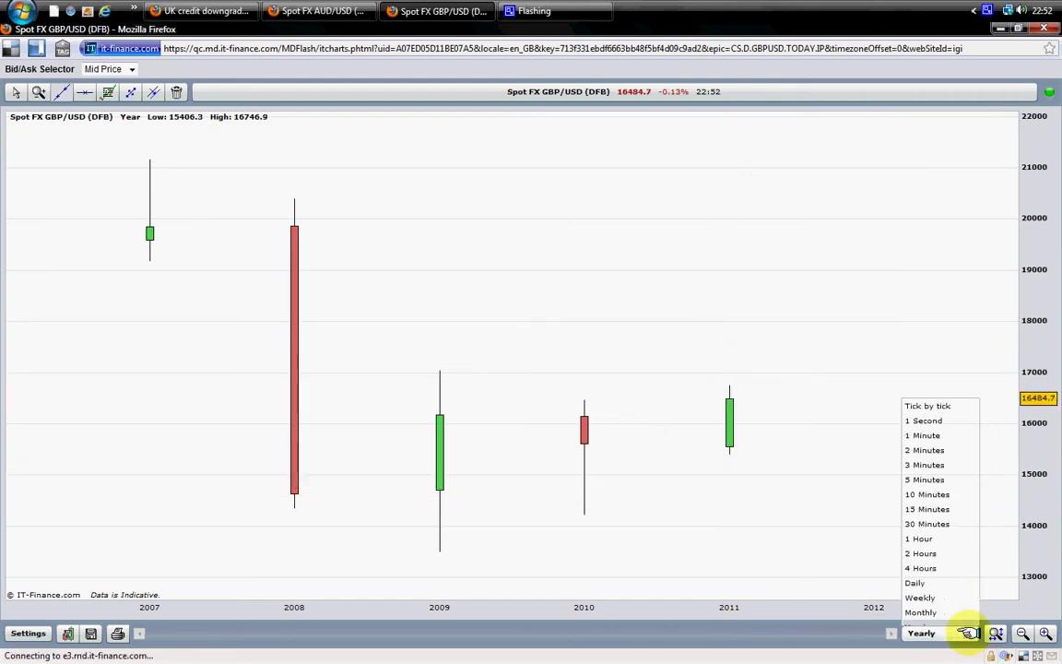
left_click(921, 602)
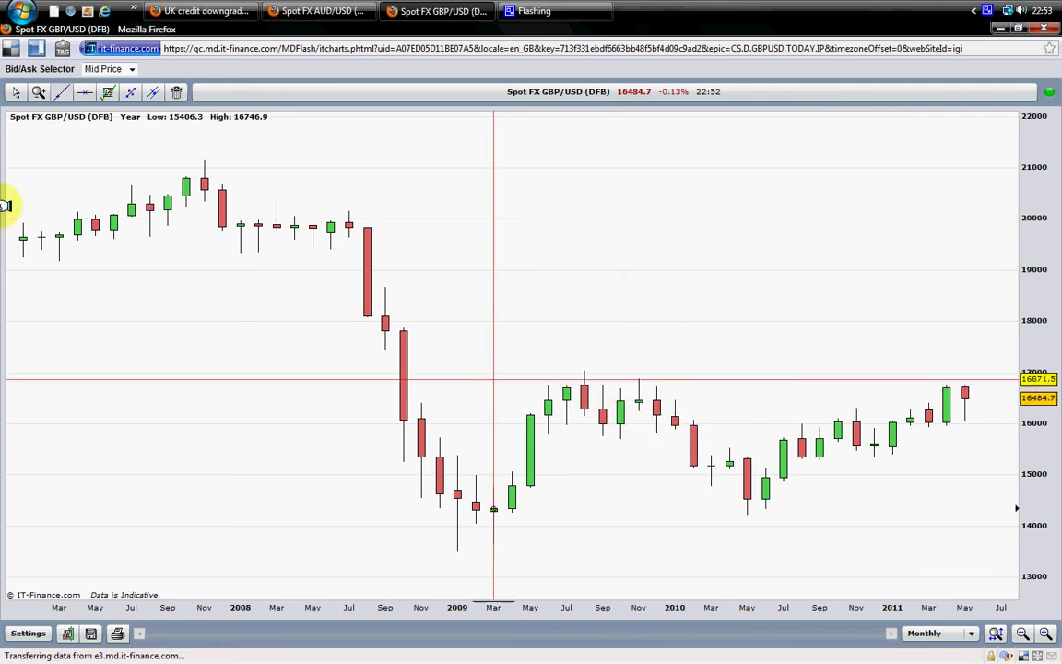
Draw horizontal lines at about 16713 along the 2009–2011 highs and at about 14521.8 along the lows
left_click(84, 92)
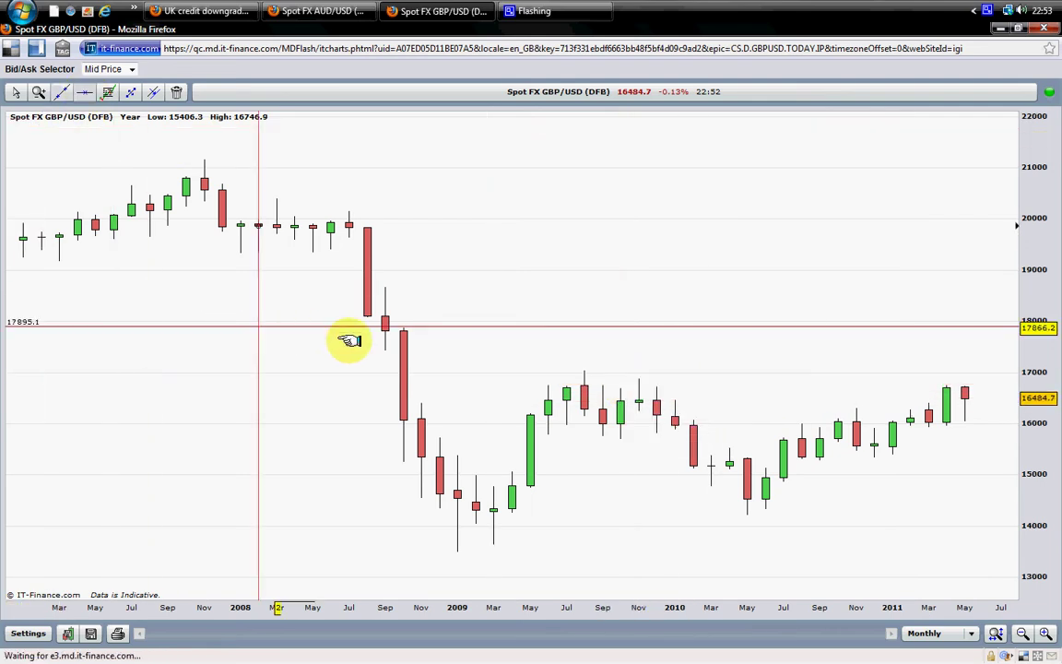
left_click(420, 385)
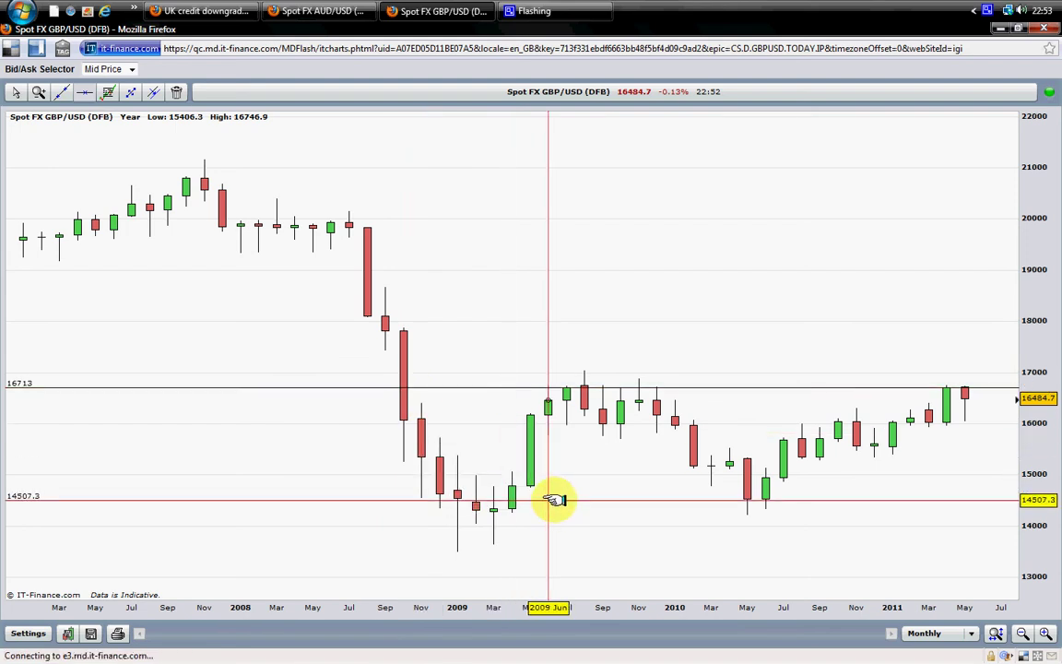
left_click(450, 499)
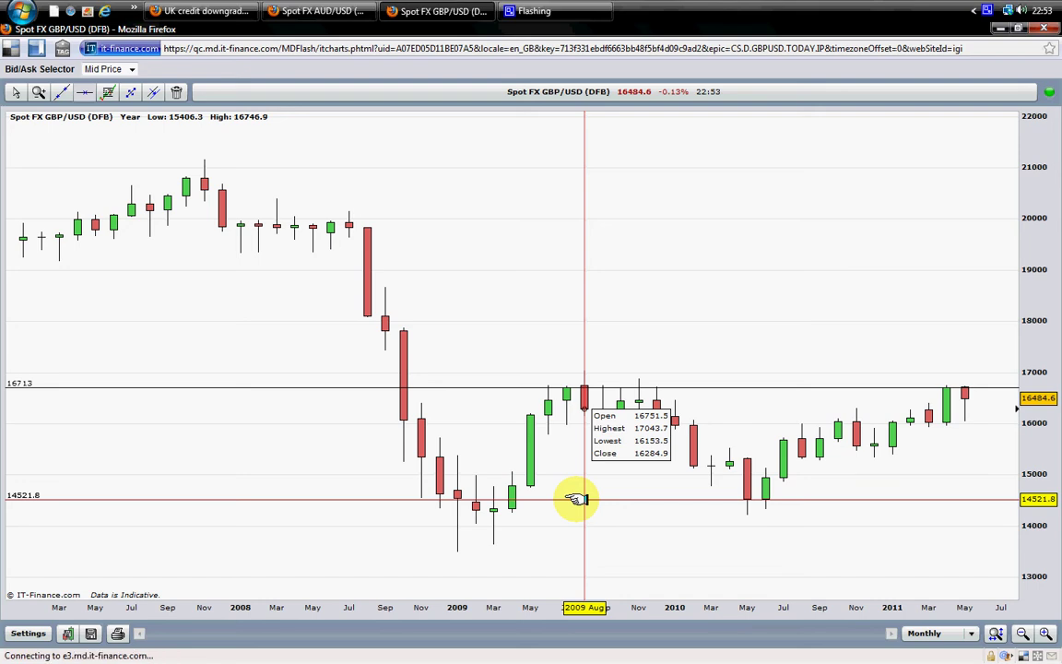
Examine the monthly 2009 candles between the two horizontal levels, including the October 2009 price values
mouse_move(597, 422)
left_mouse_down()
mouse_move(574, 378)
mouse_move(640, 386)
mouse_move(617, 422)
left_mouse_up()
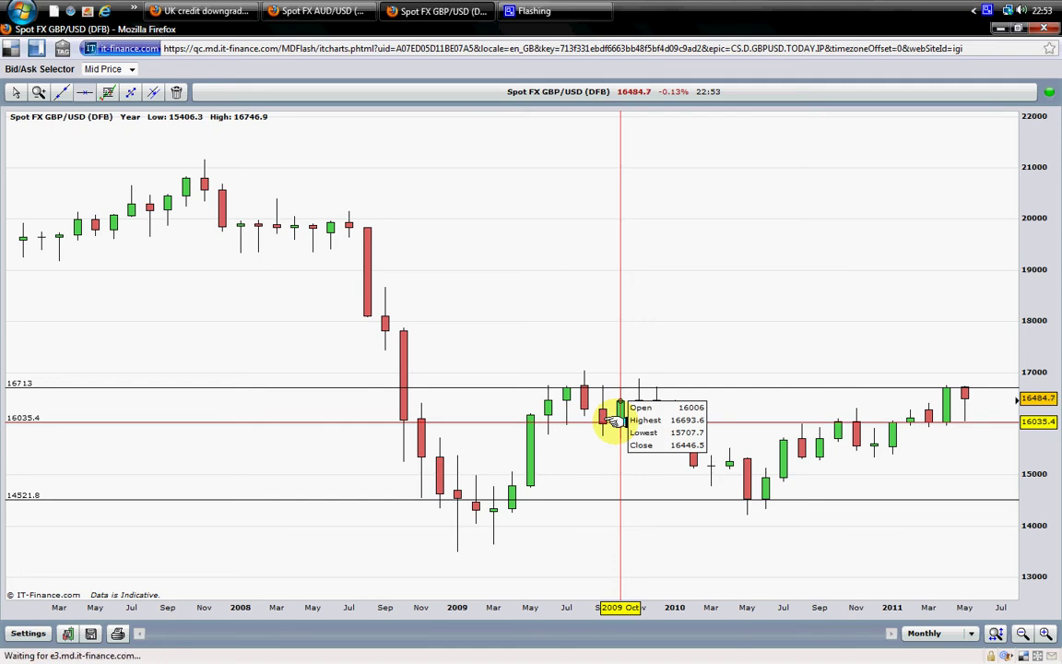
left_click_drag(615, 422, 614, 417)
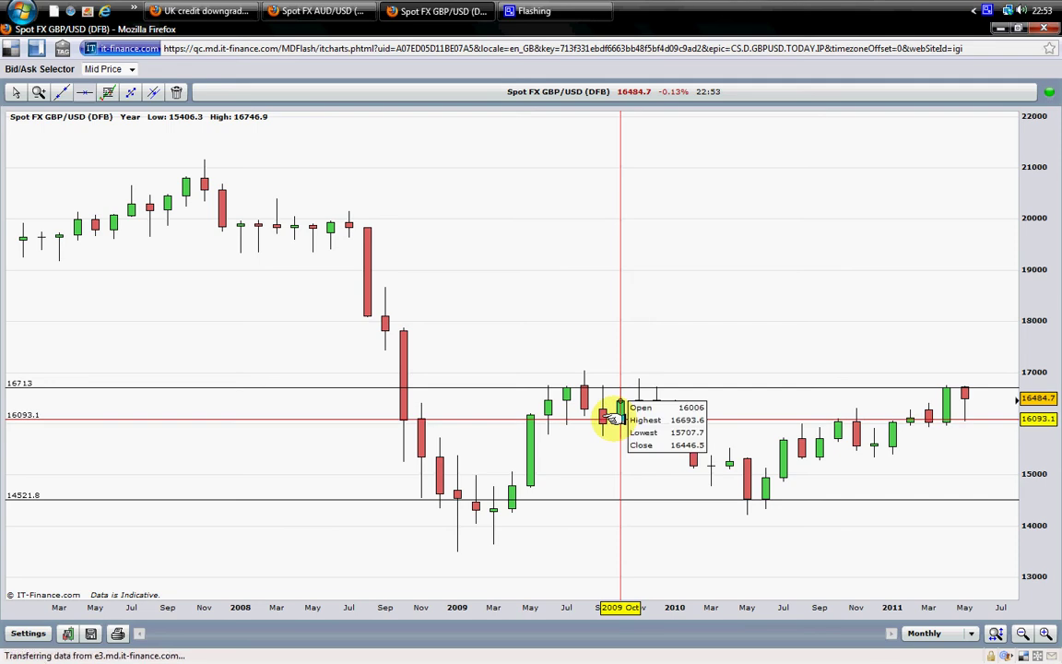
left_click_drag(615, 418, 502, 516)
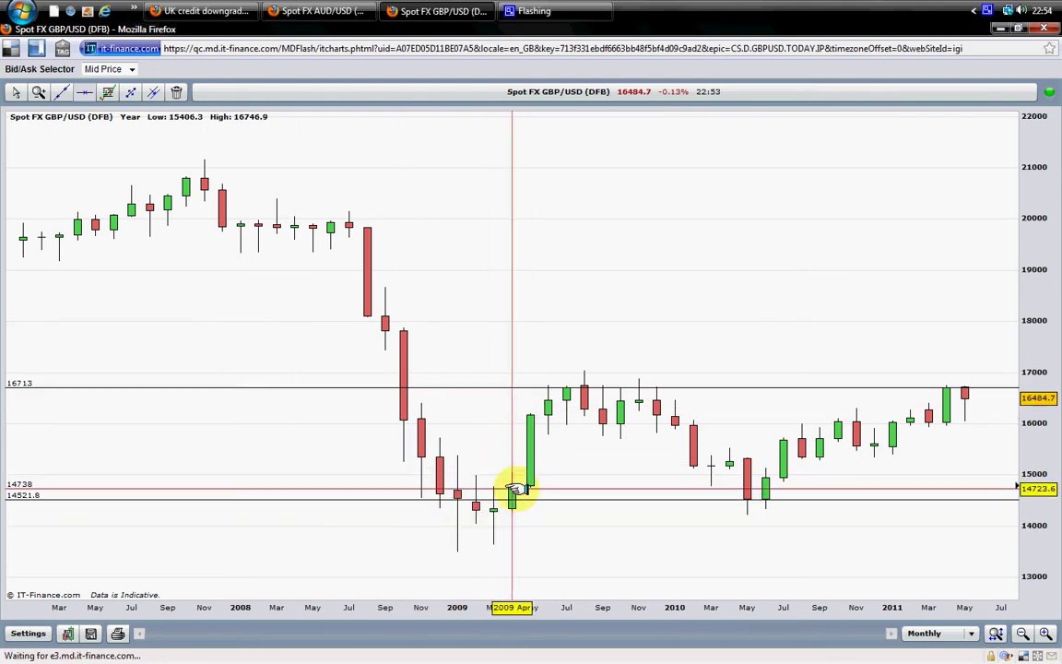
Reinforce the resistance and support levels with a second pair of horizontal lines, the upper one at about 16727.4
mouse_move(513, 494)
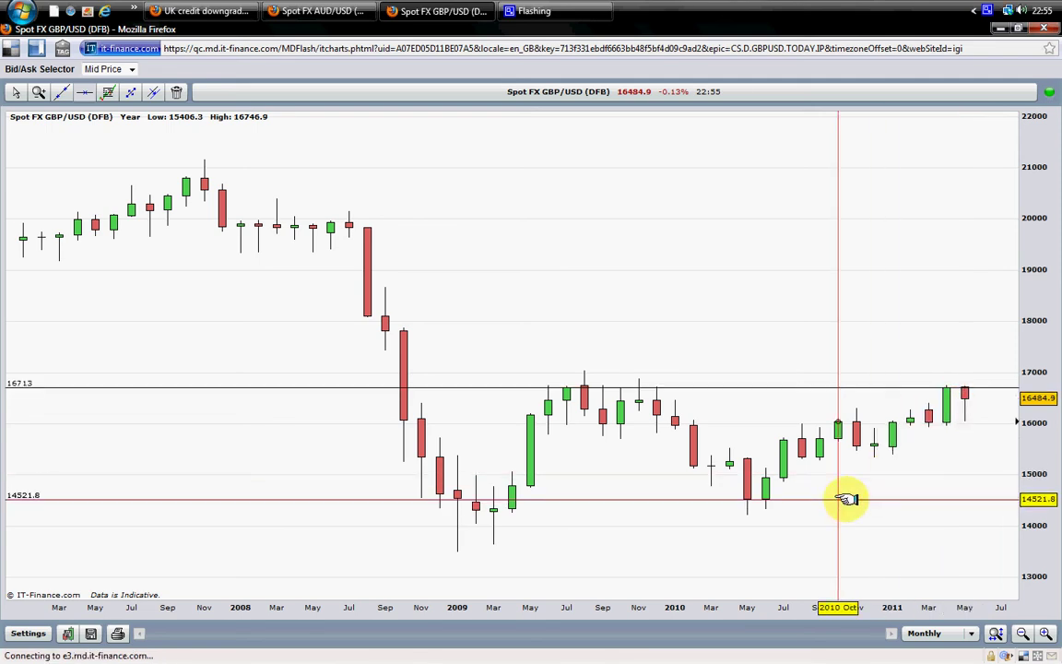
mouse_move(848, 499)
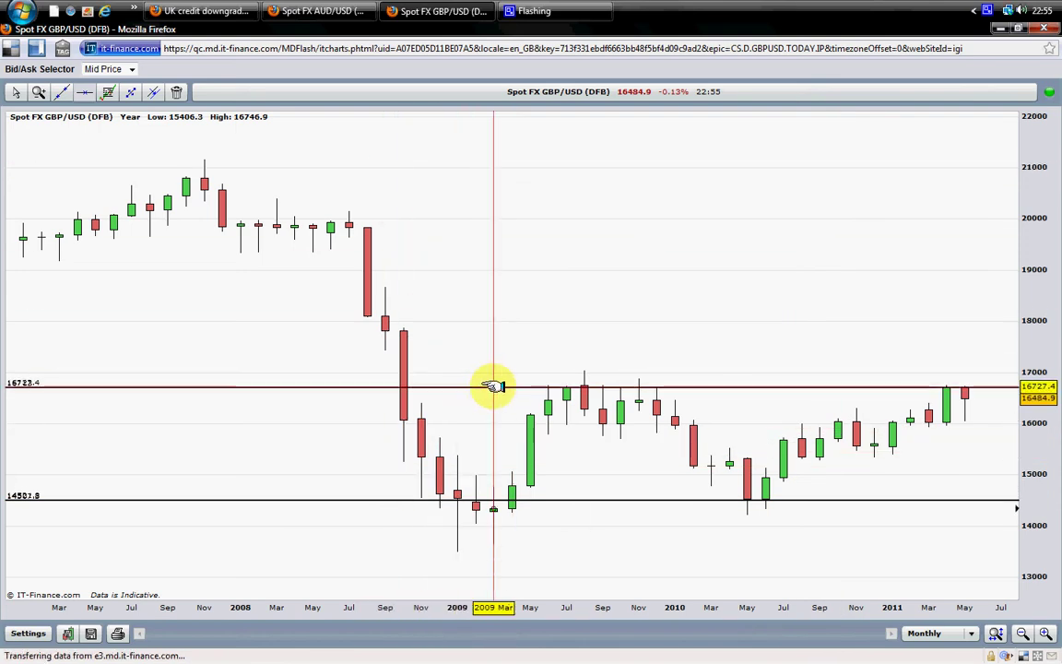
mouse_move(495, 386)
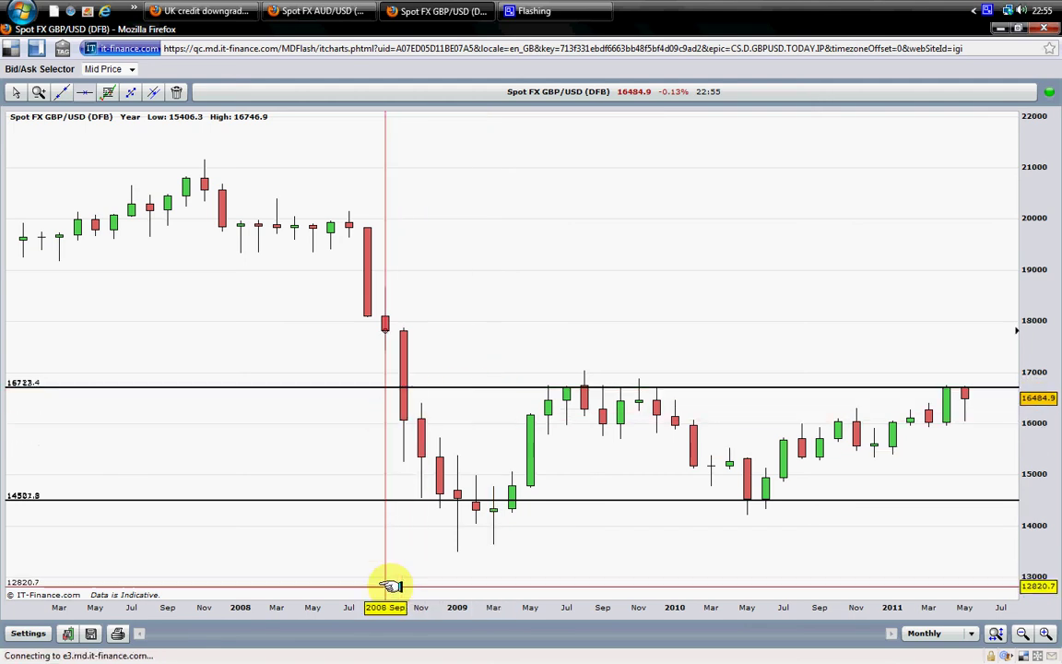
mouse_move(389, 584)
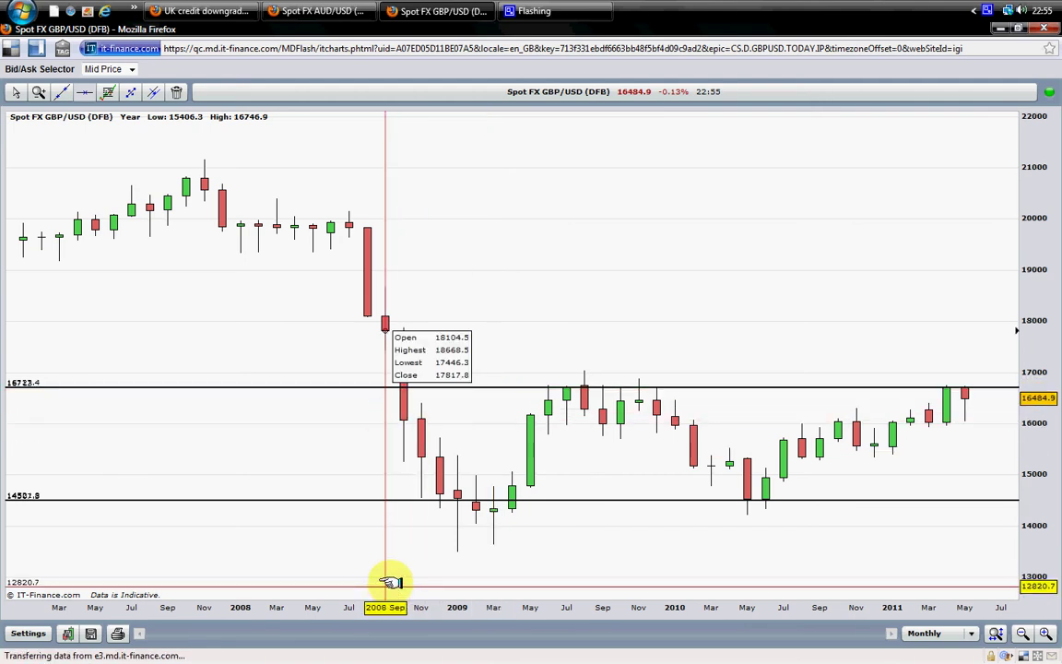
Switch to the UK credit downgrade article and read the passage on Dagong cutting the UK's rating
mouse_move(406, 11)
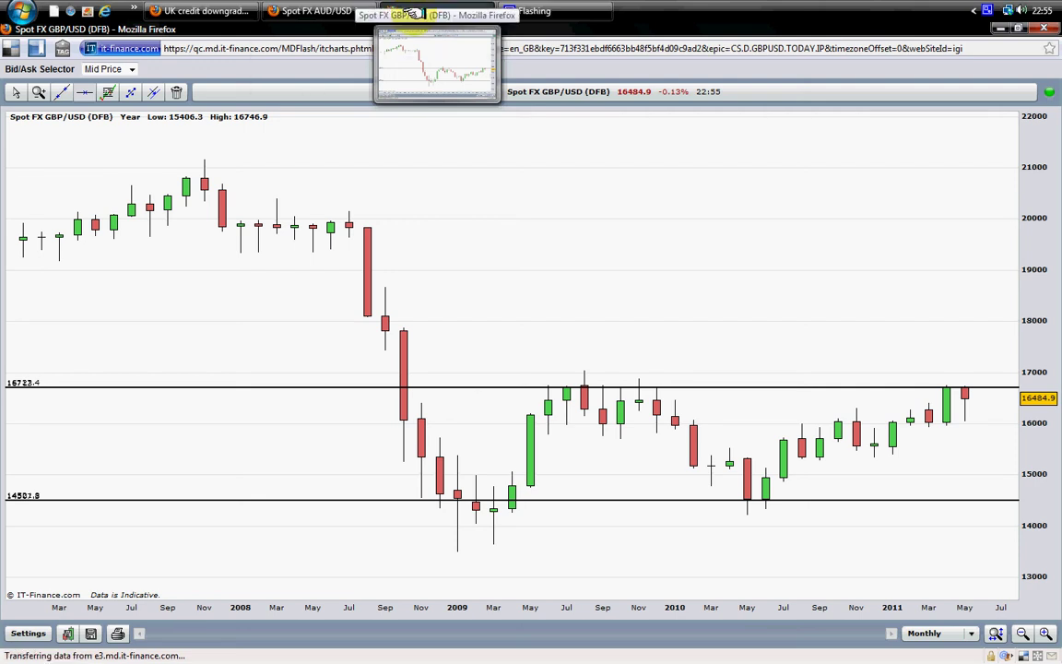
left_click(226, 10)
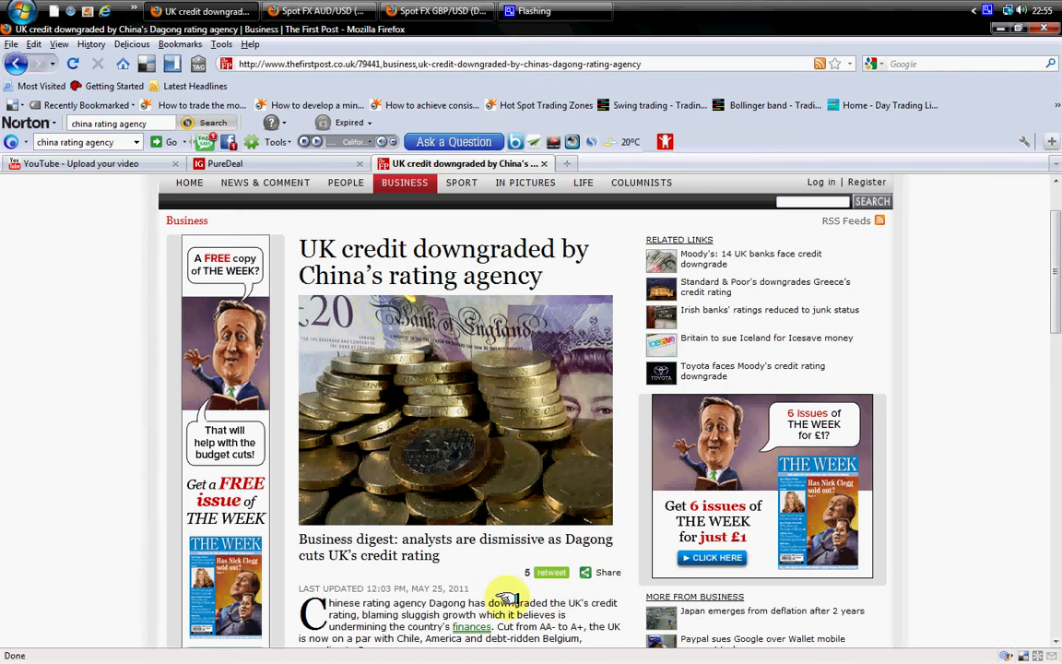
scroll(475, 553, "down", 2)
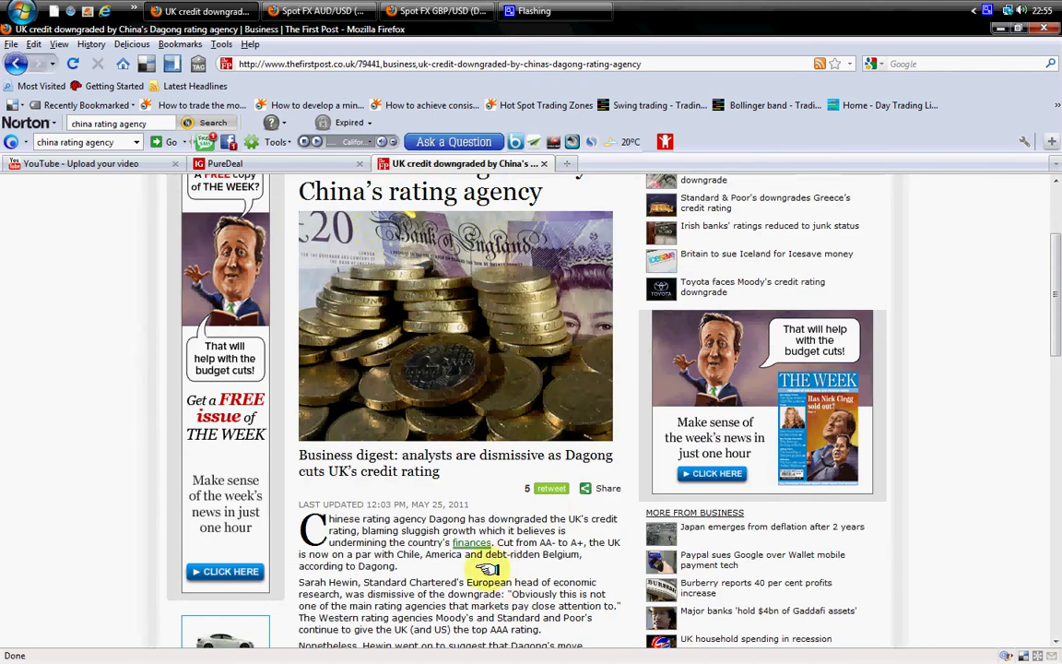
left_click(448, 470)
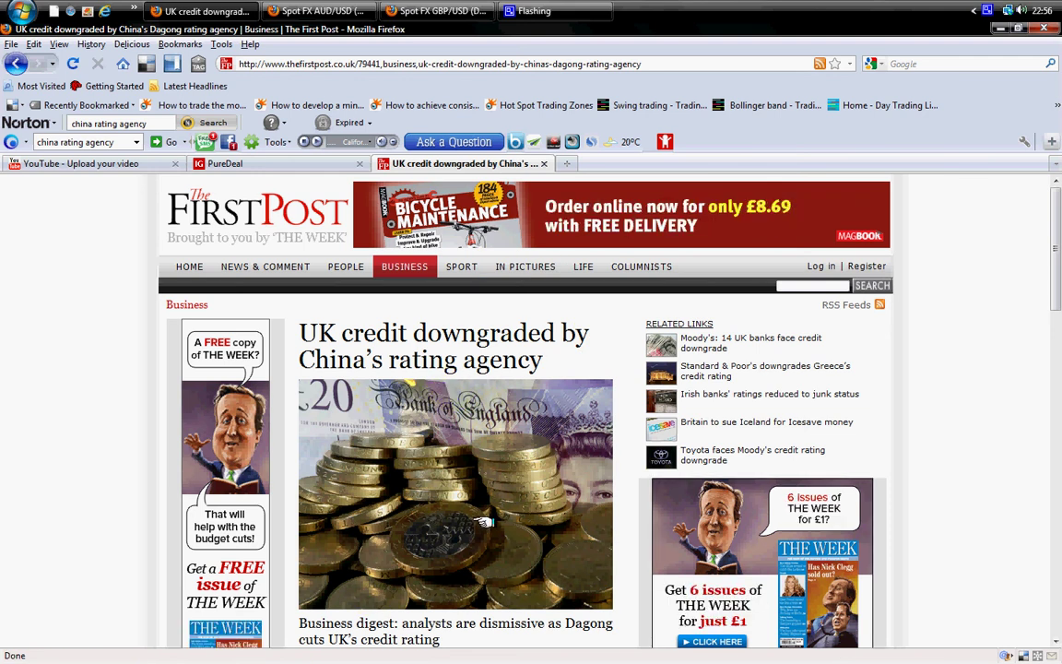
Return to the GBP/USD chart, inspect the 2008 candle on the Yearly timeframe, and set the timeframe back to Monthly
left_click(455, 10)
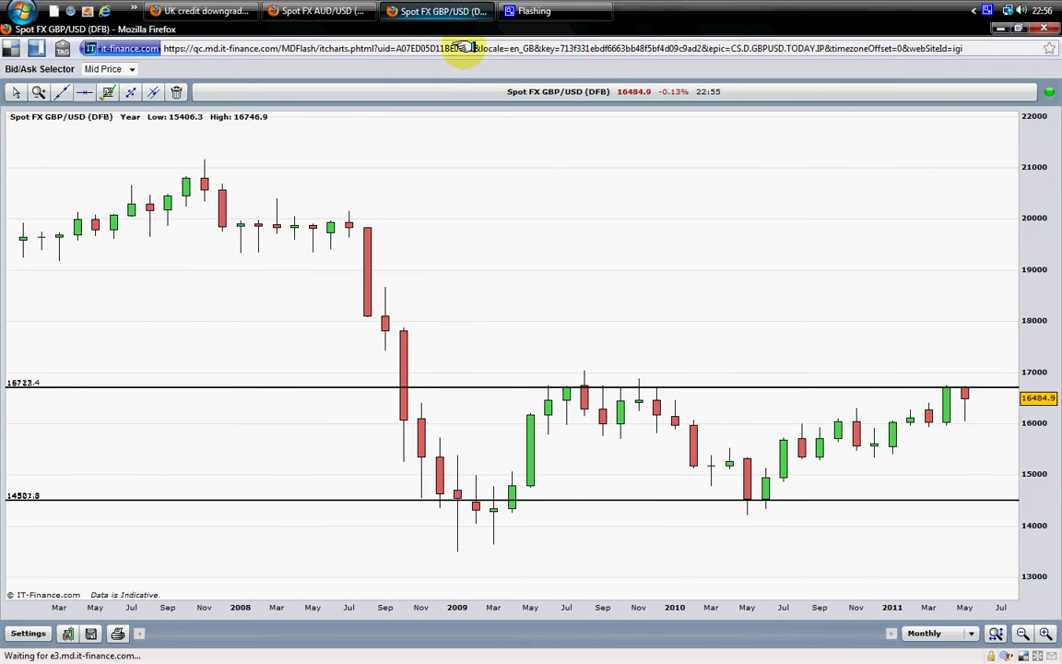
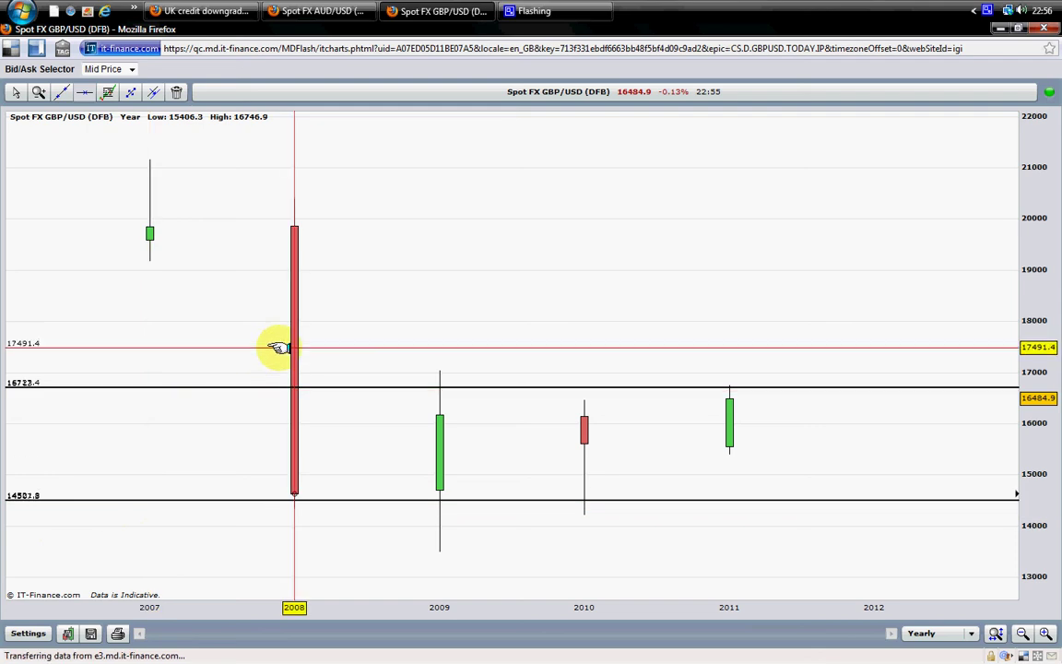
mouse_move(281, 349)
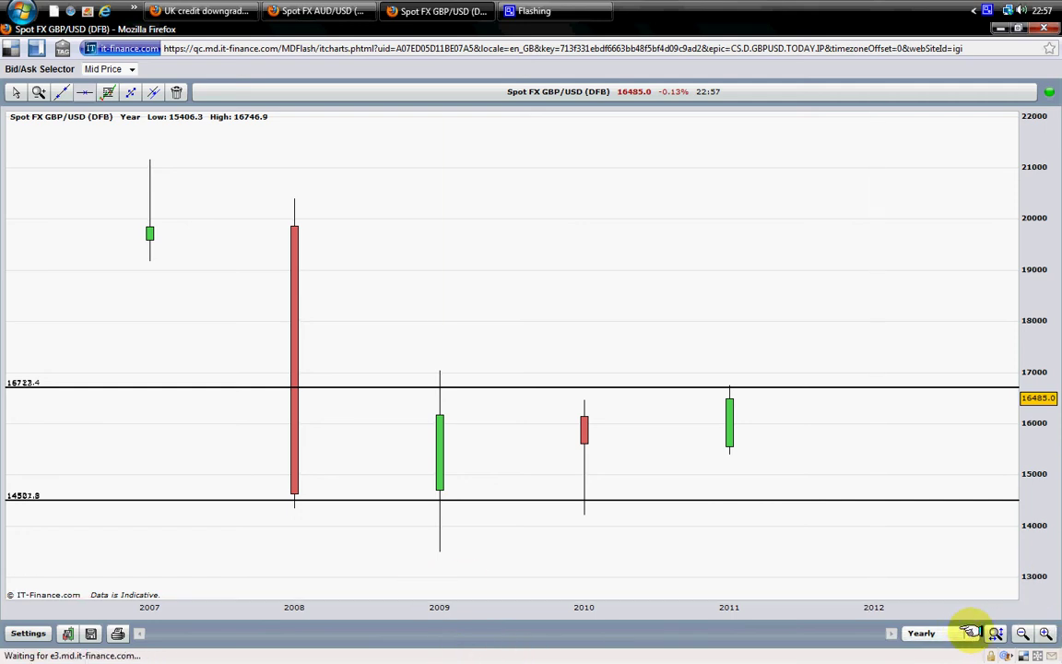
left_click(970, 633)
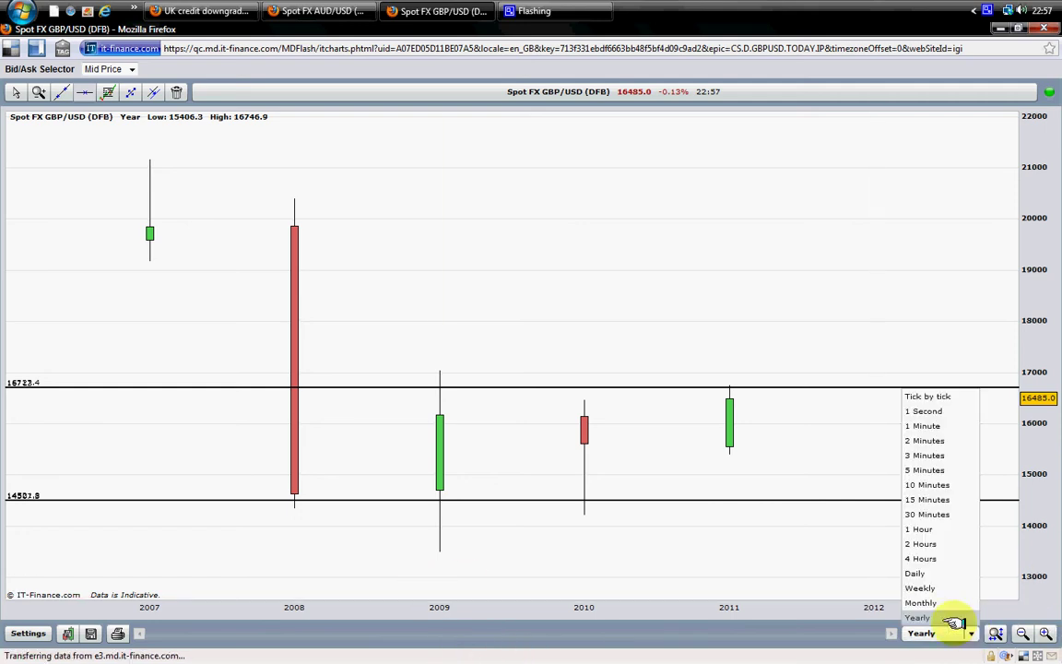
left_click(920, 601)
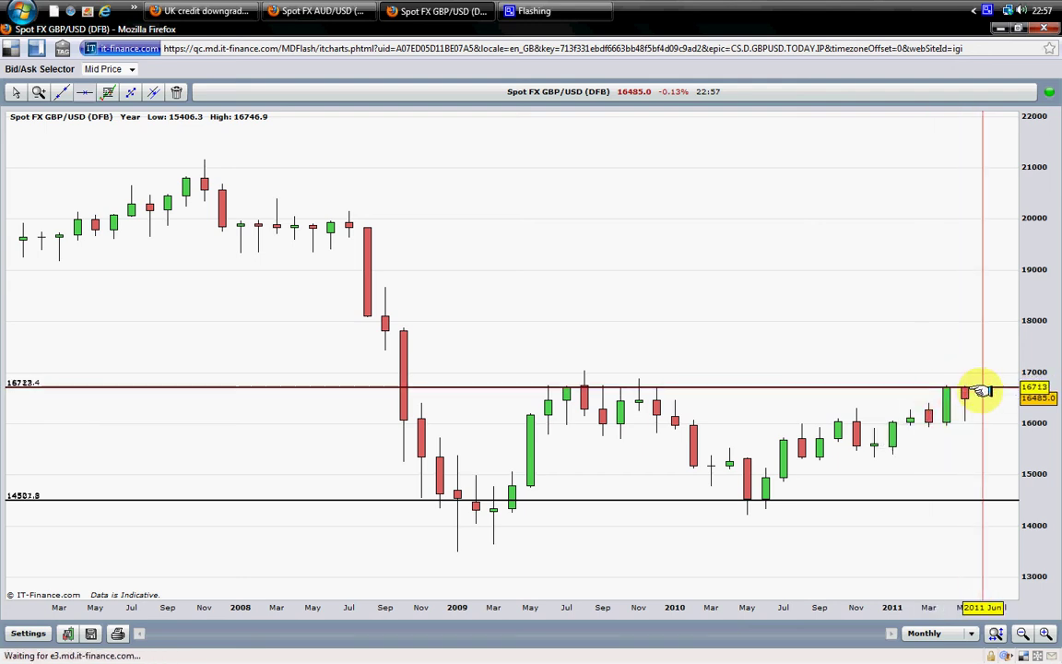
Draw a horizontal line at about 15602.9, midway between the 2009–2011 resistance and support levels
left_click_drag(987, 386, 987, 388)
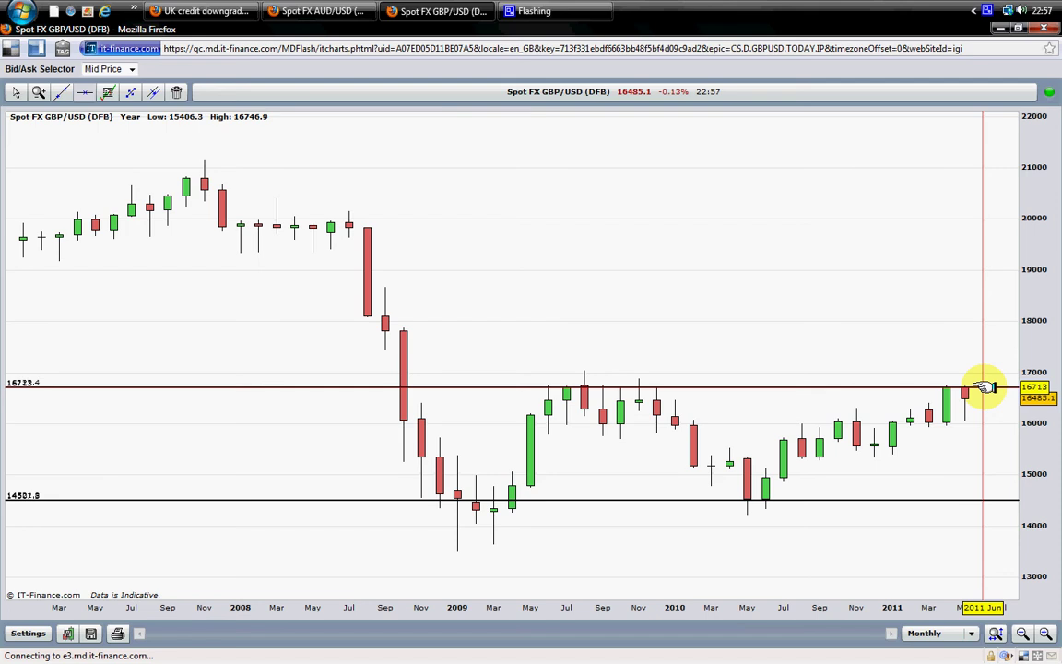
left_click_drag(986, 386, 942, 406)
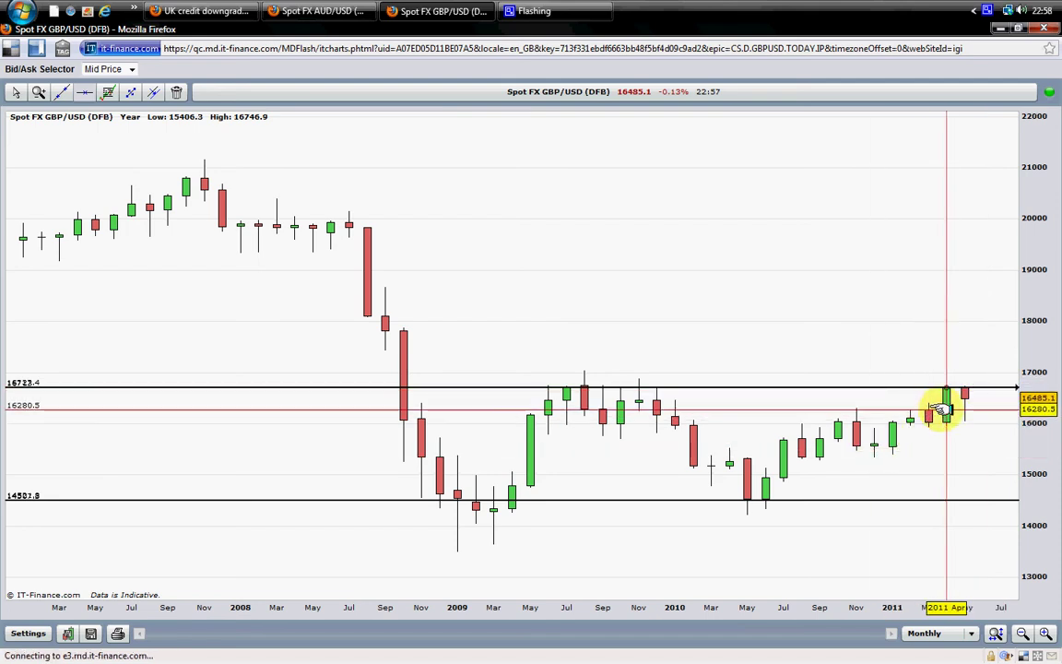
left_click_drag(1027, 417, 592, 403)
left_click_drag(724, 493, 983, 447)
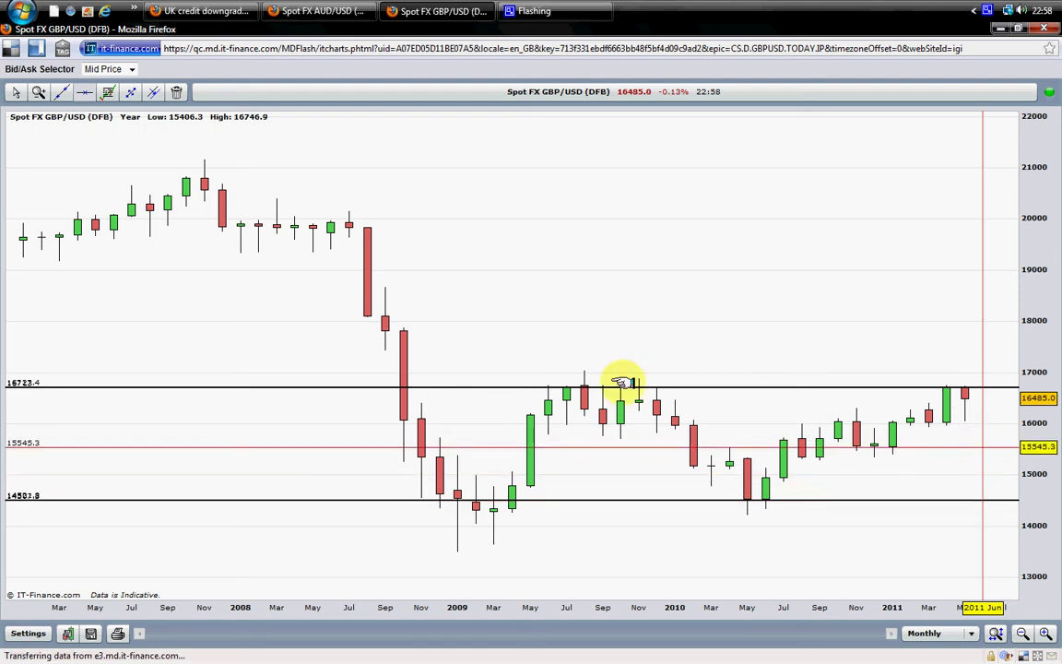
left_click(84, 92)
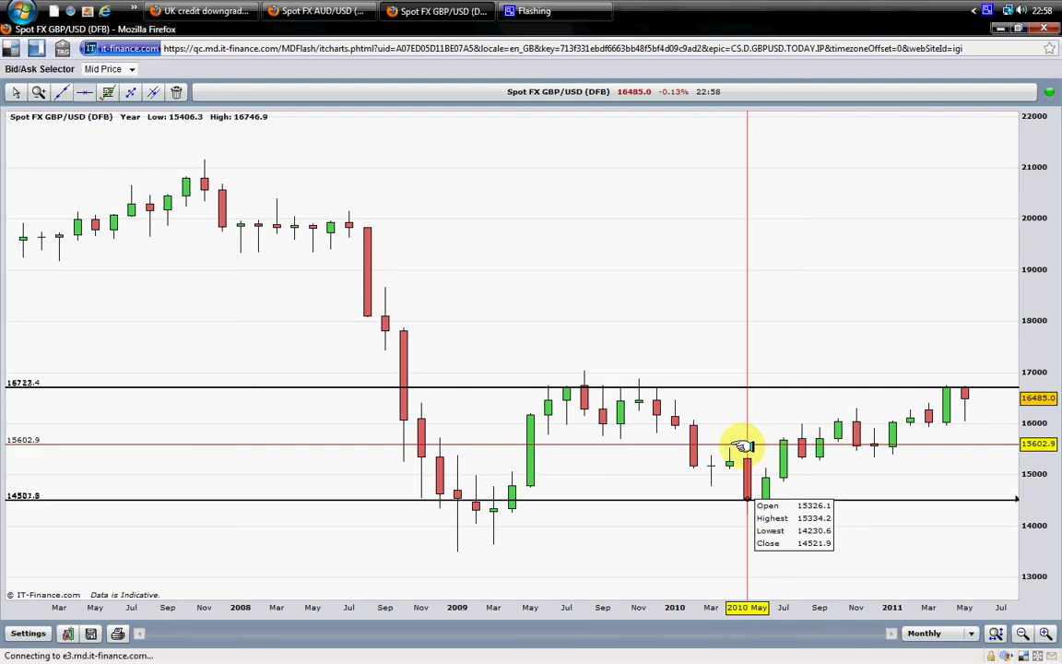
left_click(743, 446)
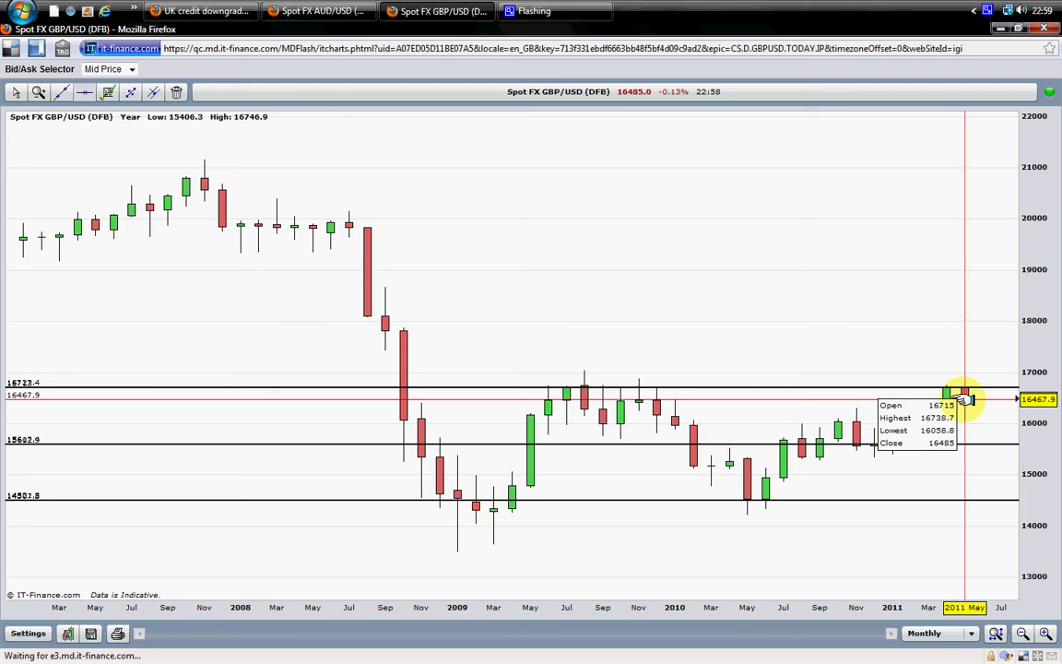
Draw paired horizontal lines above the resistance, at about 19019.5 and 19005.1 and along the 2007 high at about 21210.7
left_click_drag(971, 387, 983, 388)
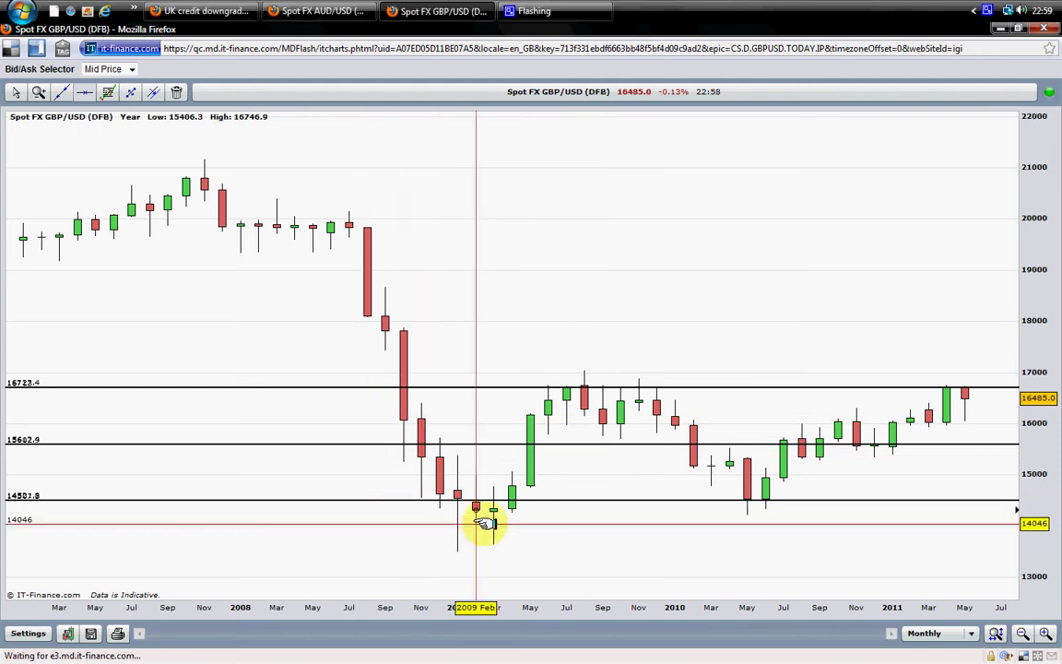
mouse_move(484, 522)
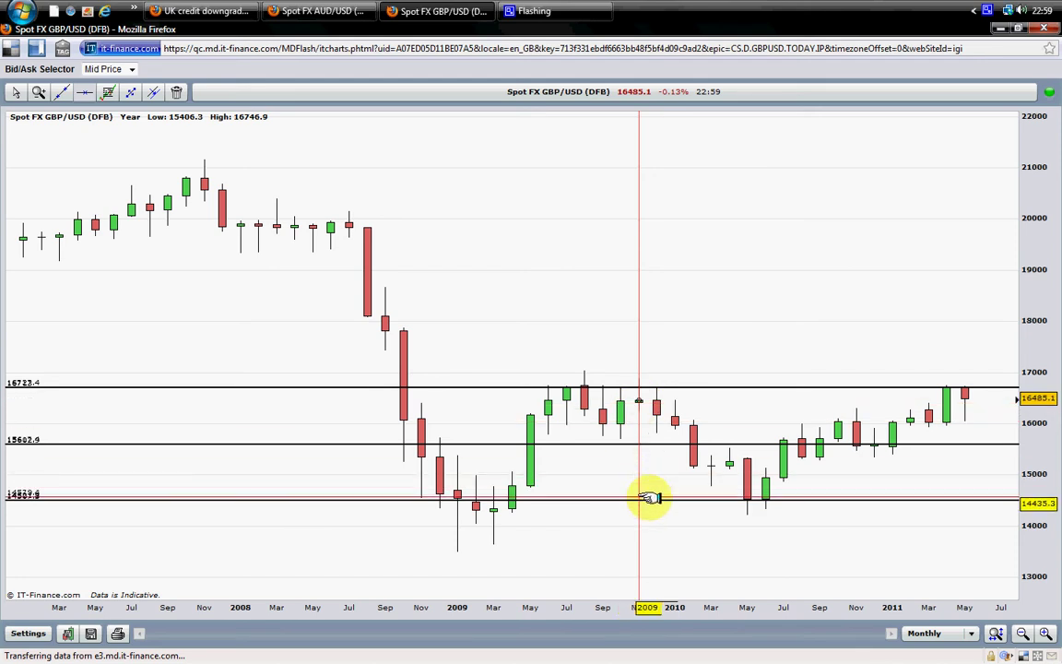
left_click(649, 268)
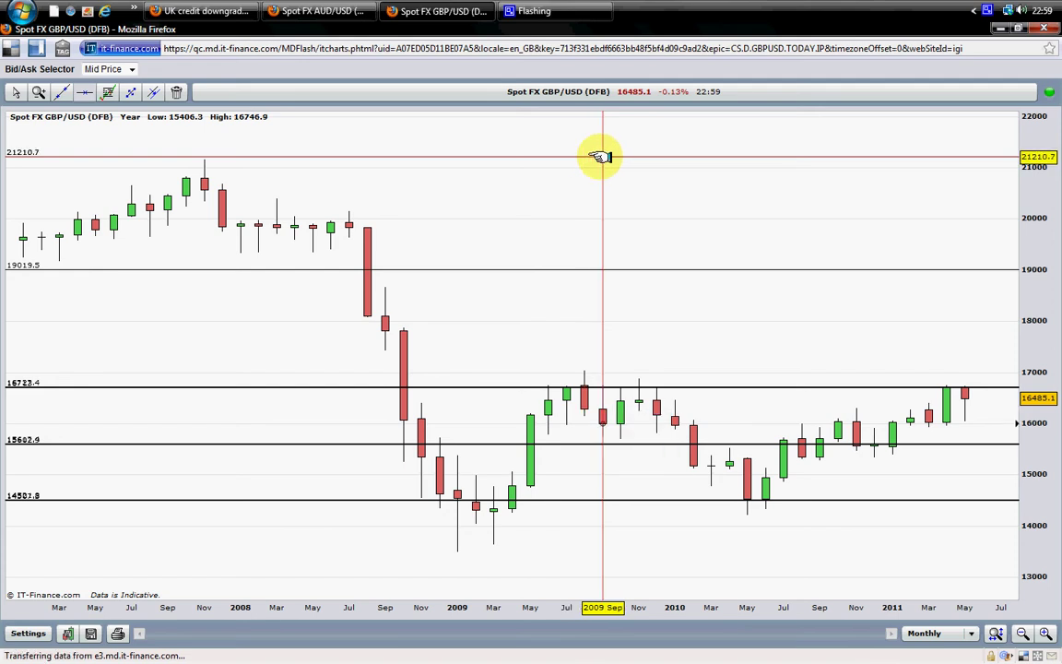
left_click(597, 158)
left_click_drag(601, 156, 601, 157)
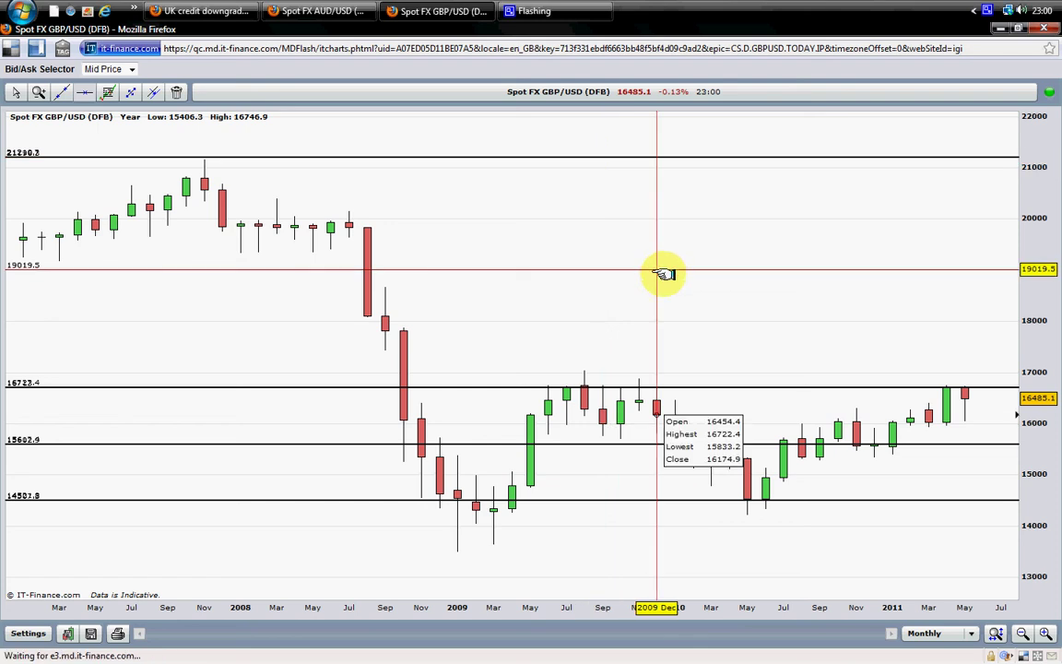
mouse_move(661, 269)
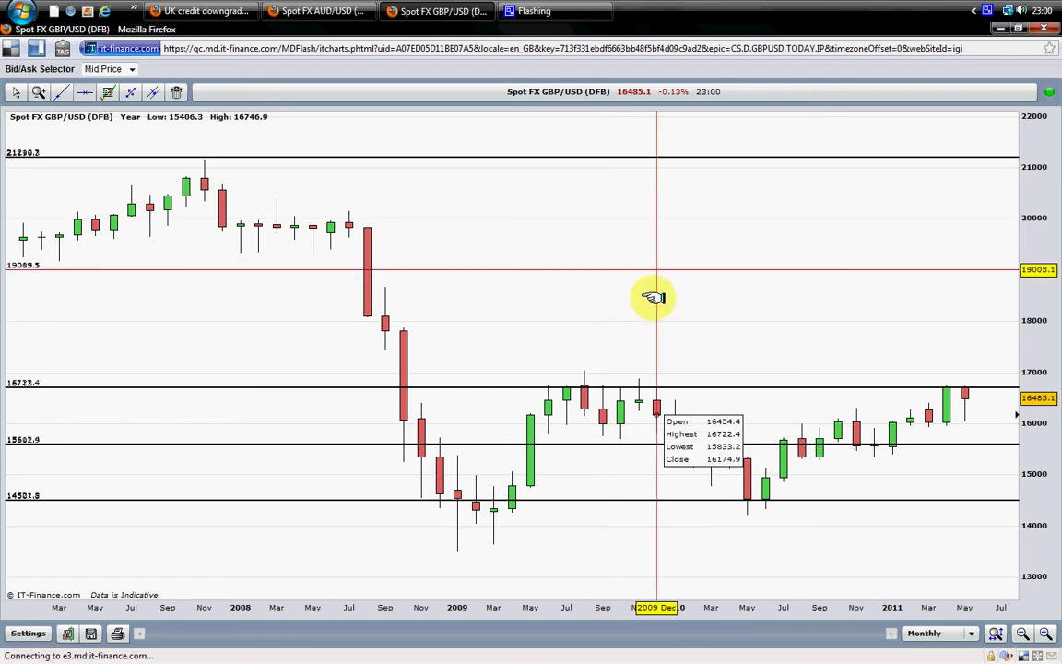
mouse_move(741, 269)
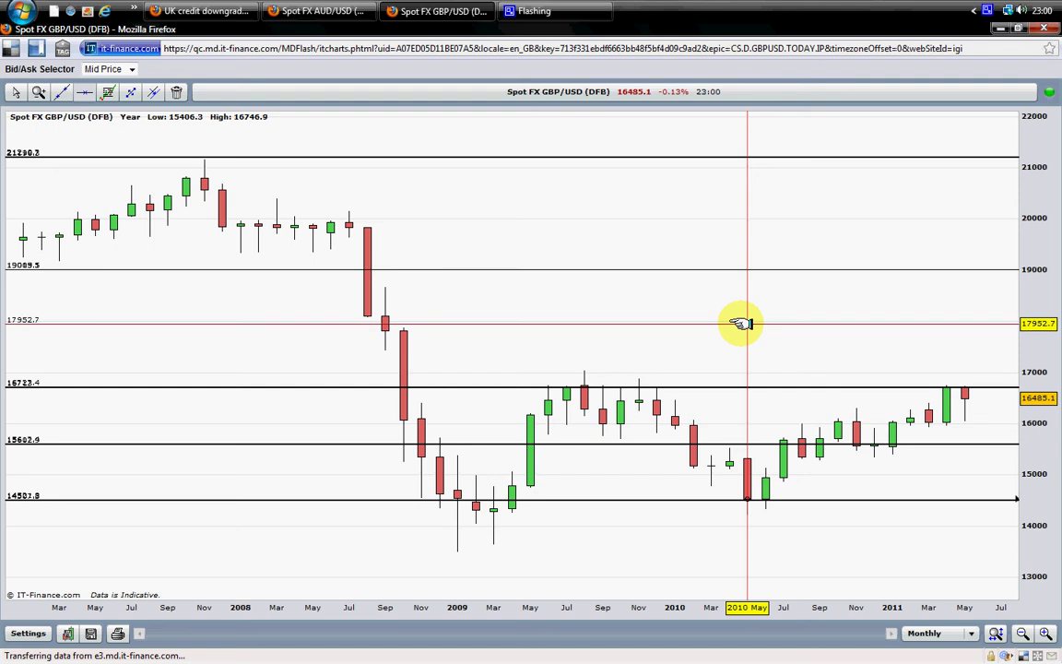
mouse_move(785, 348)
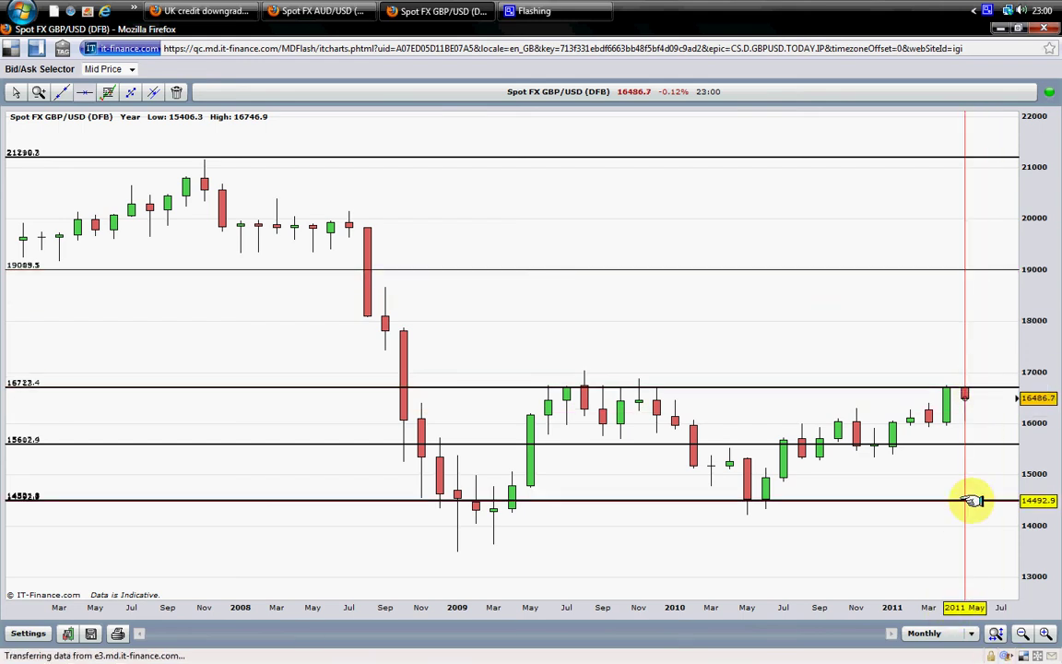
Set the timeframe to Weekly and examine the 2009 lows and the April–May 2011 candles against the horizontal levels
left_click(968, 632)
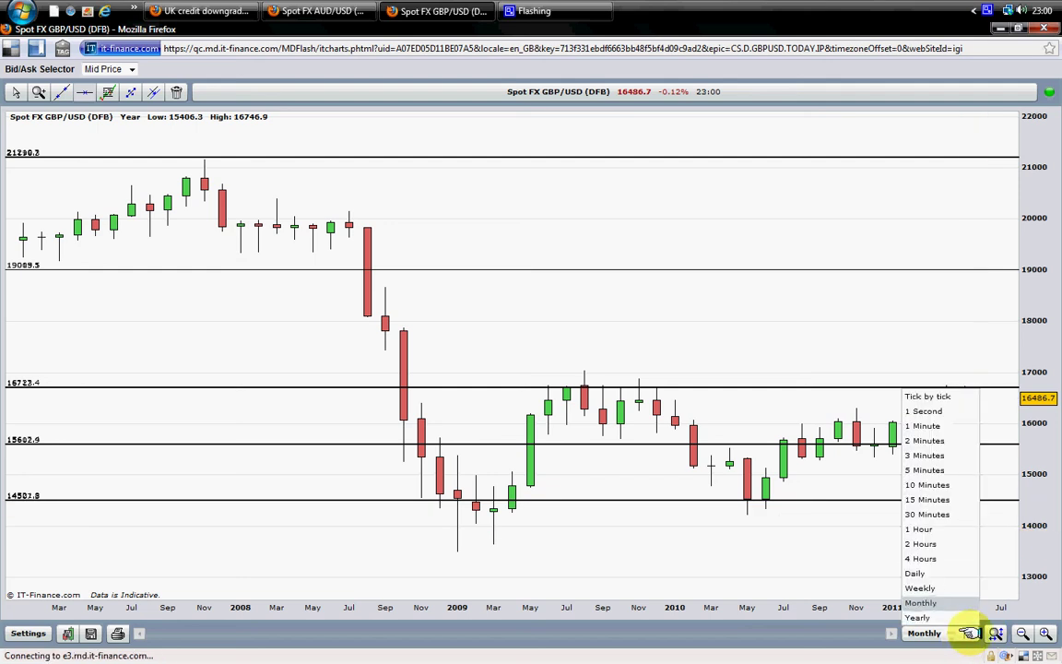
left_click(920, 588)
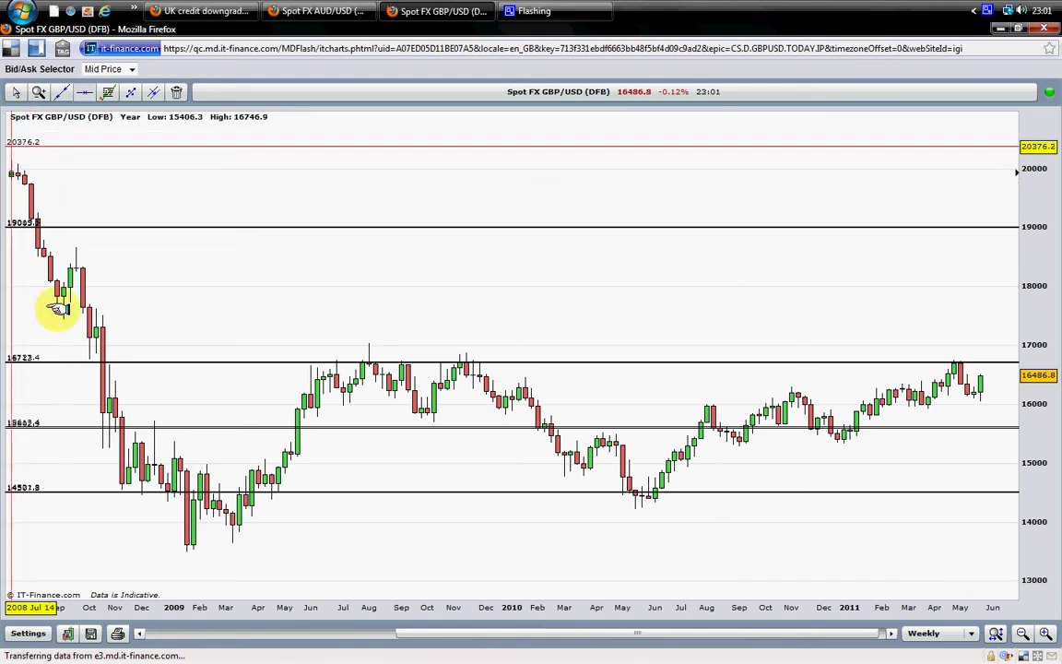
mouse_move(200, 531)
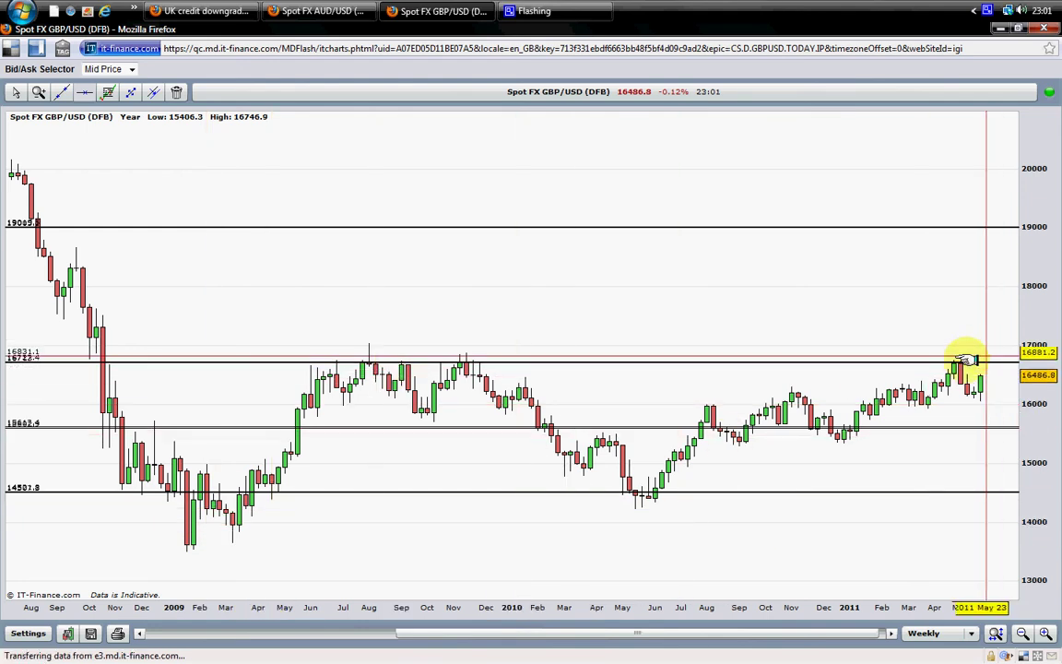
mouse_move(974, 362)
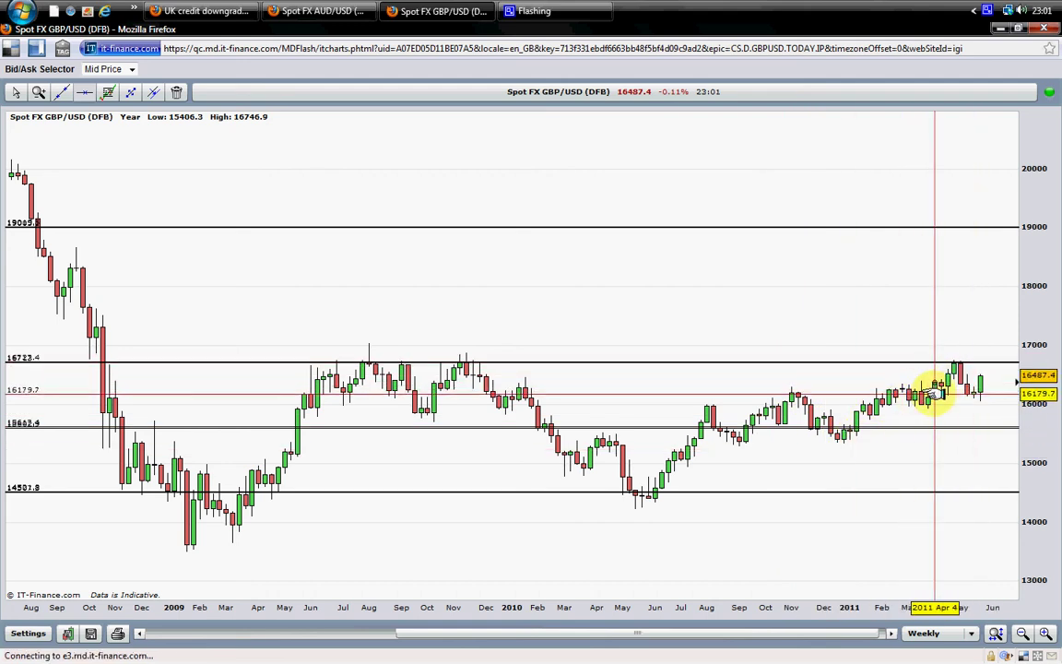
mouse_move(935, 392)
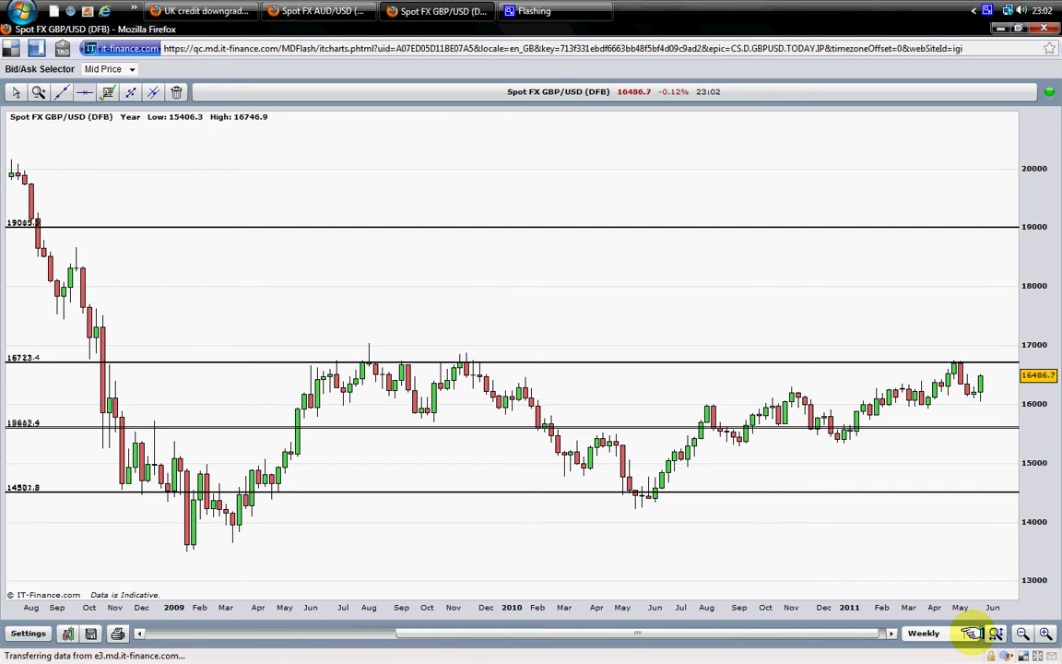
Set the timeframe to Daily and examine the late-May 2011 candles where they meet the rising channel line
left_click(971, 633)
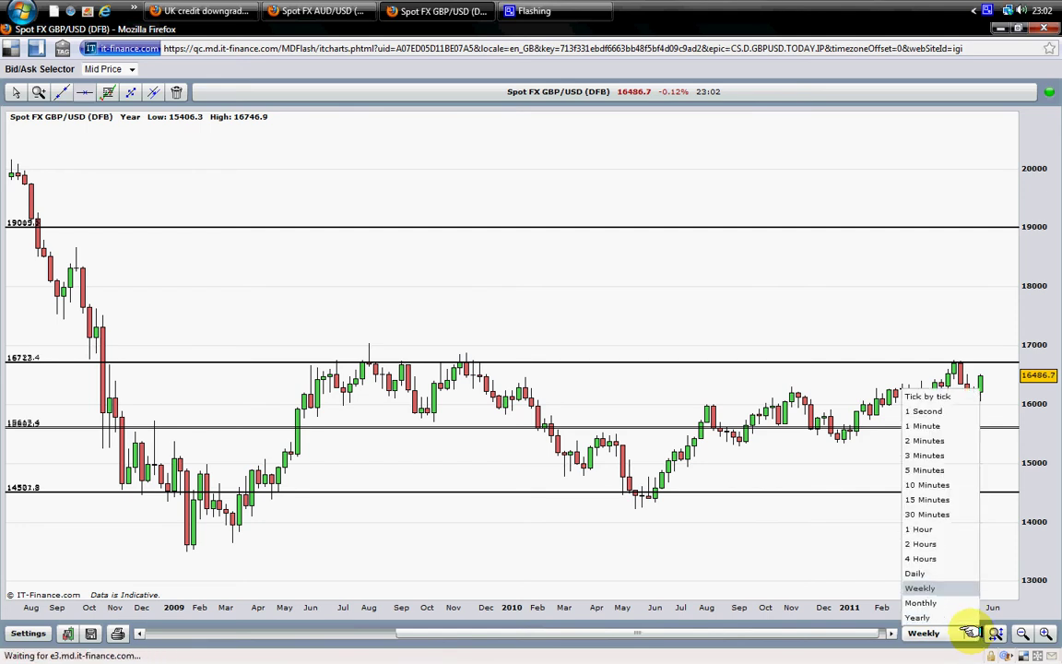
left_click(916, 572)
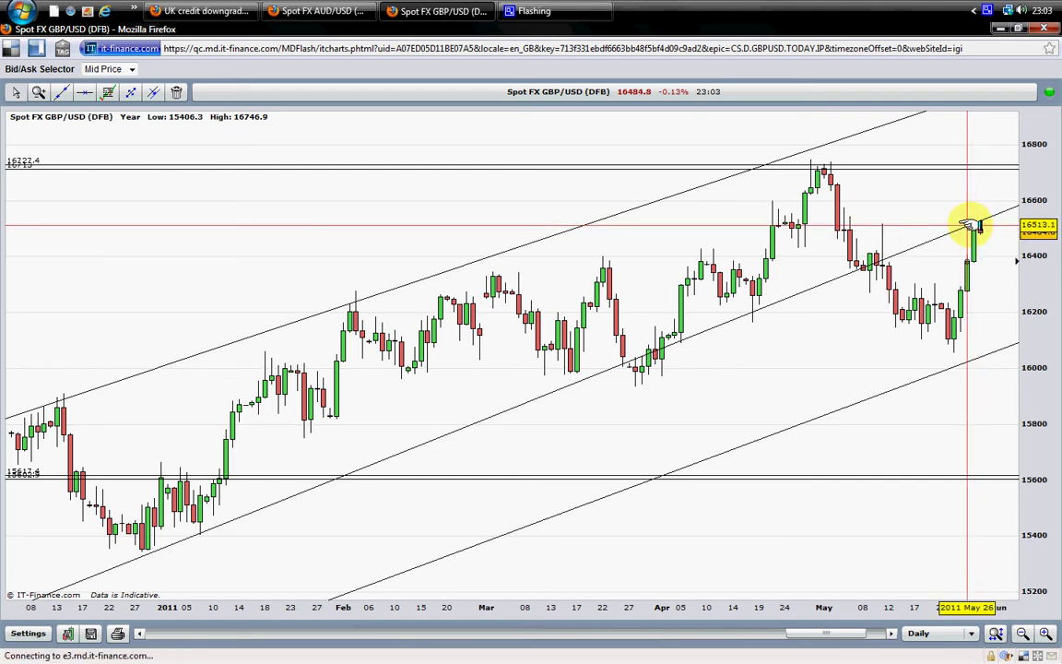
mouse_move(971, 226)
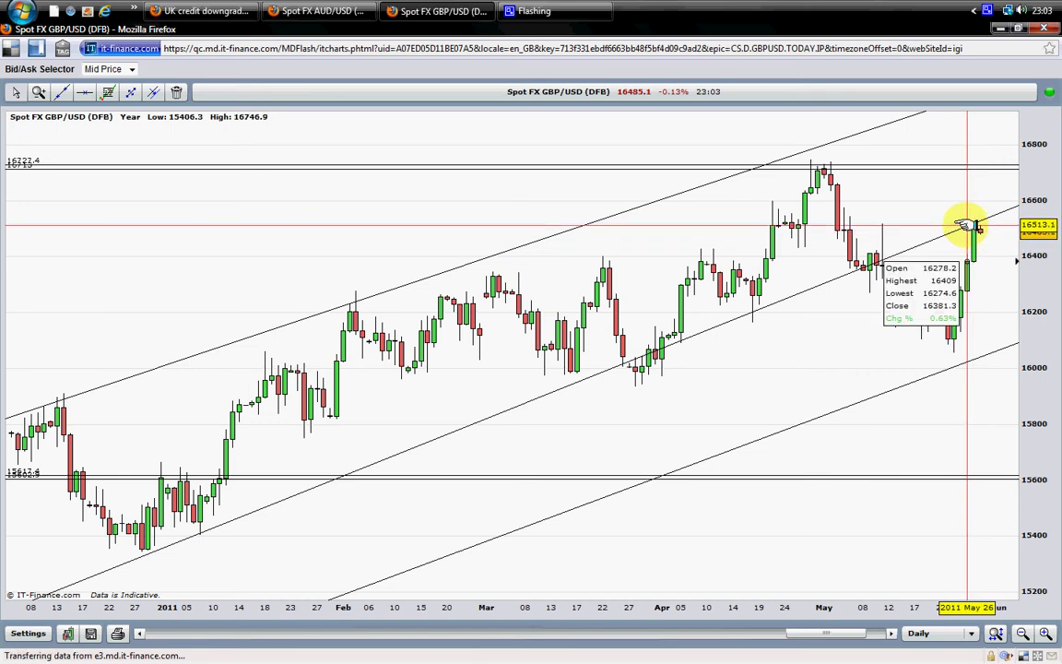
Revisit the UK credit downgrade article and draw a rising trendline between the two upper channel lines on the daily GBP/USD chart
left_click(224, 10)
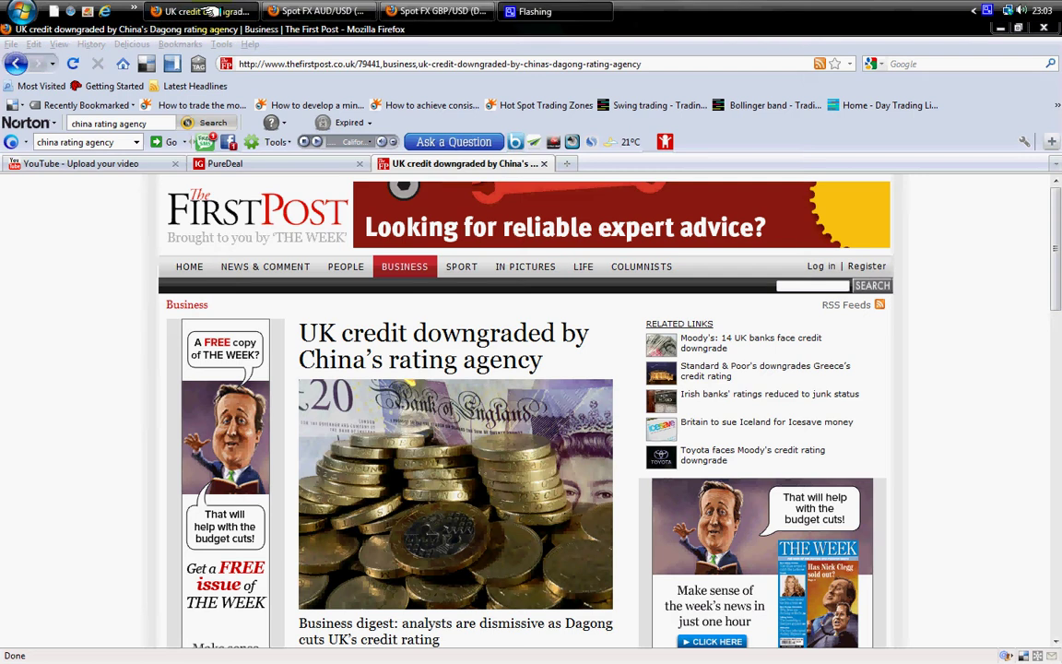
left_click(440, 10)
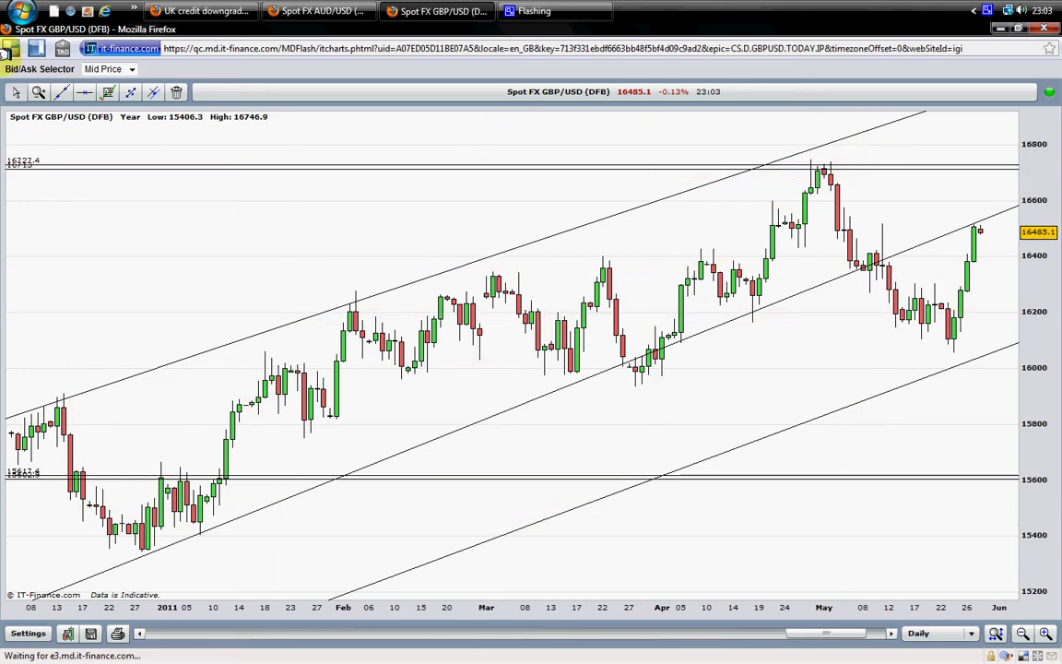
left_click(61, 92)
mouse_move(57, 526)
left_mouse_down()
mouse_move(46, 496)
mouse_move(200, 474)
mouse_move(307, 407)
mouse_move(323, 410)
left_mouse_up()
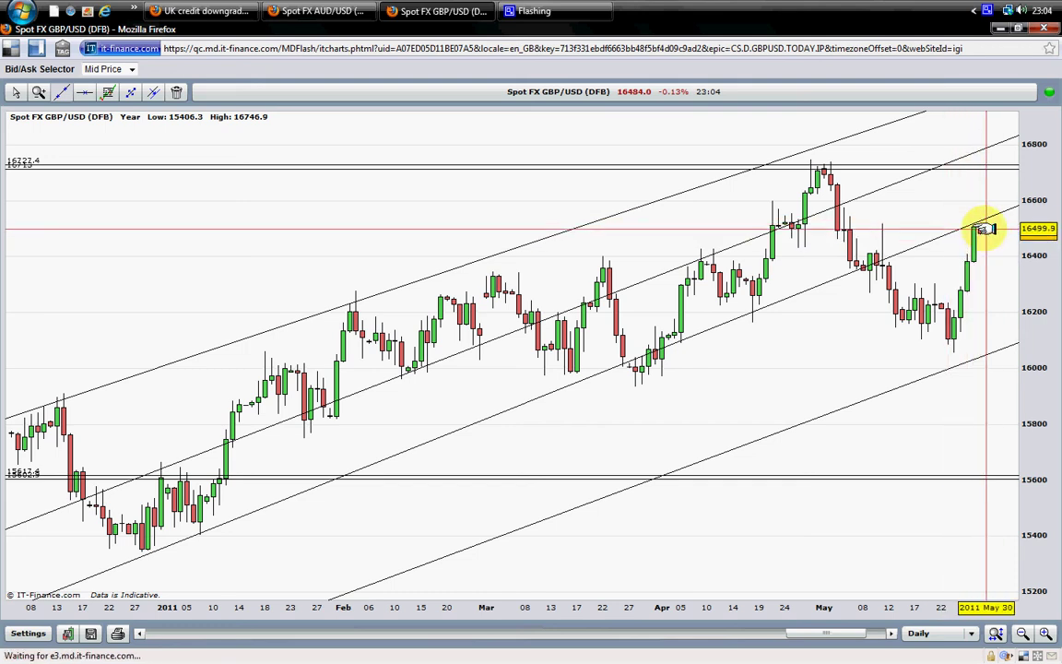
Set the timeframe to 4 Hours and draw two falling trendlines from the 11 May high, the shallower one through the 20–22 May peak
left_click(968, 633)
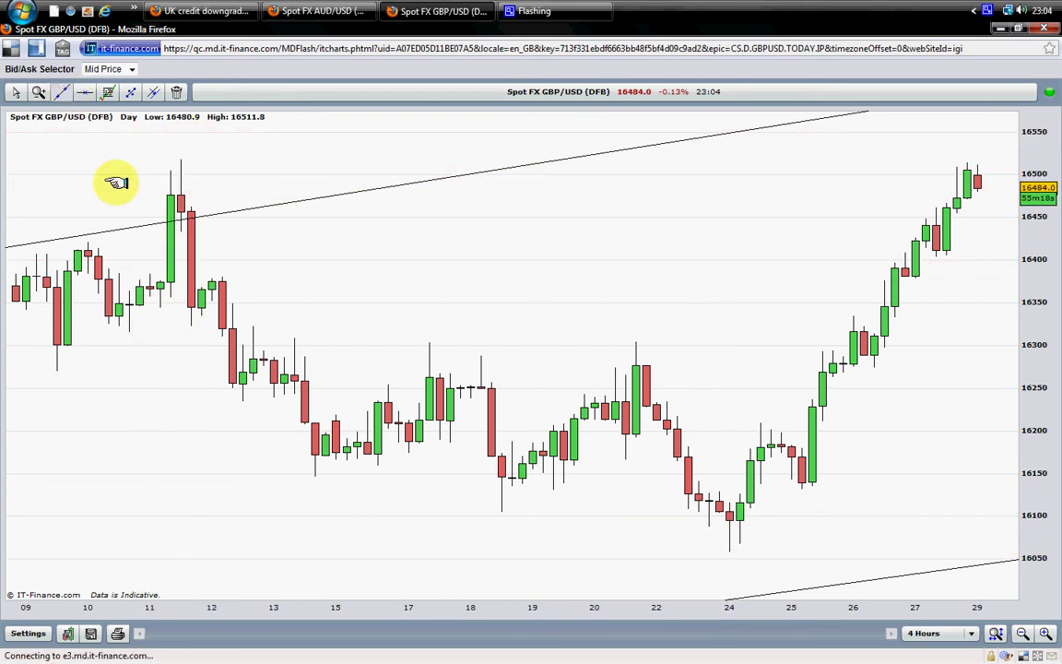
left_click_drag(181, 161, 388, 290)
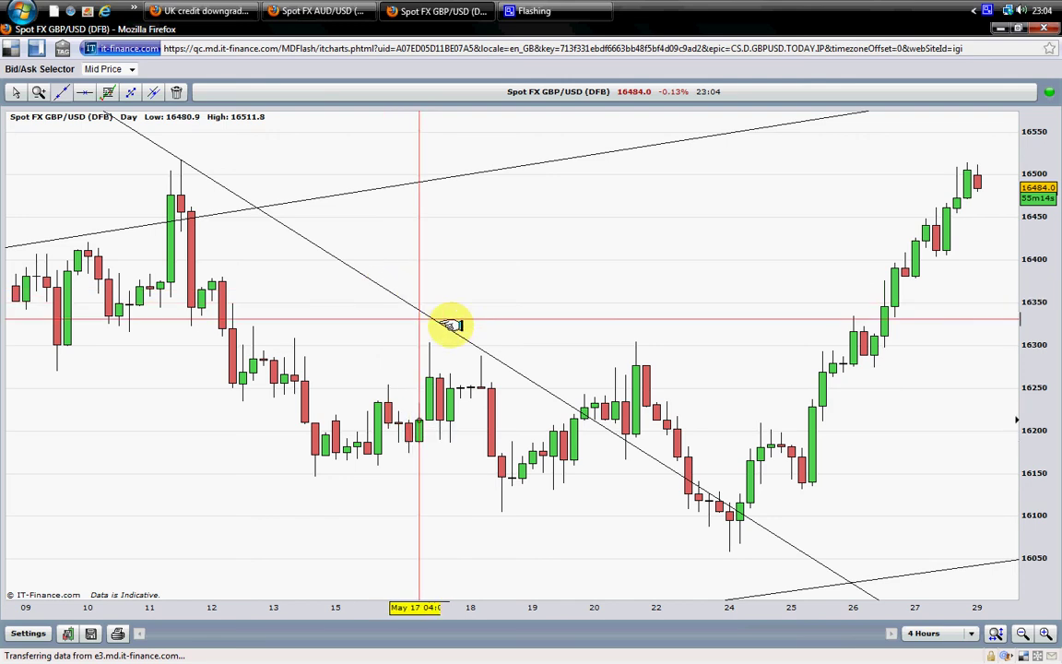
left_click_drag(180, 161, 536, 301)
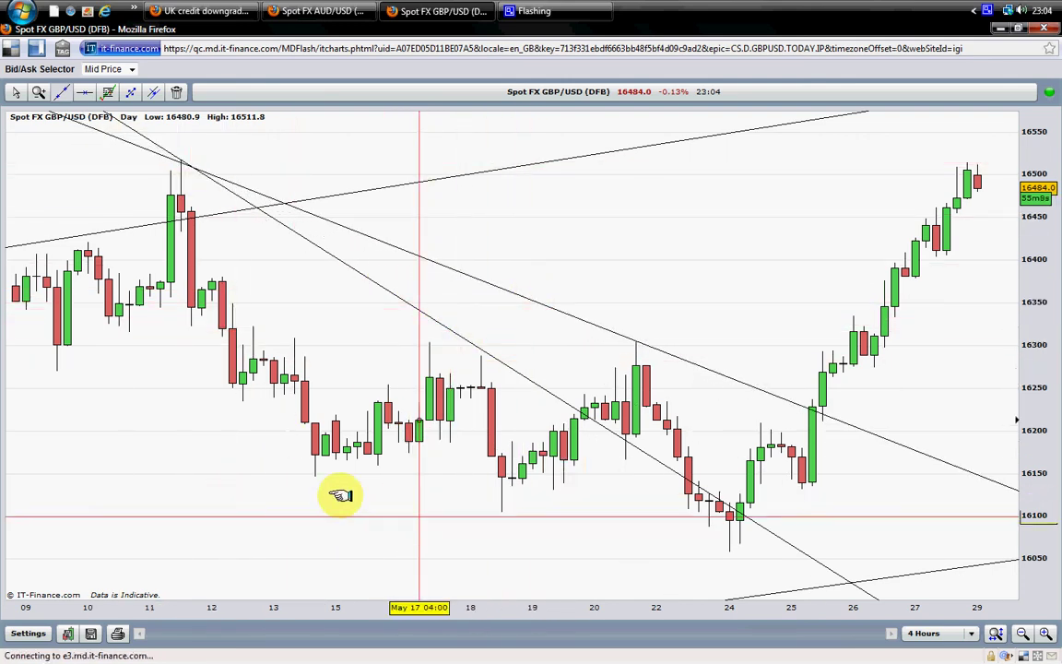
Draw a rising trendline from the mid-May low through the 22 May peak, and on the Daily timeframe another between the two lowest channel lines
left_click_drag(316, 474, 481, 409)
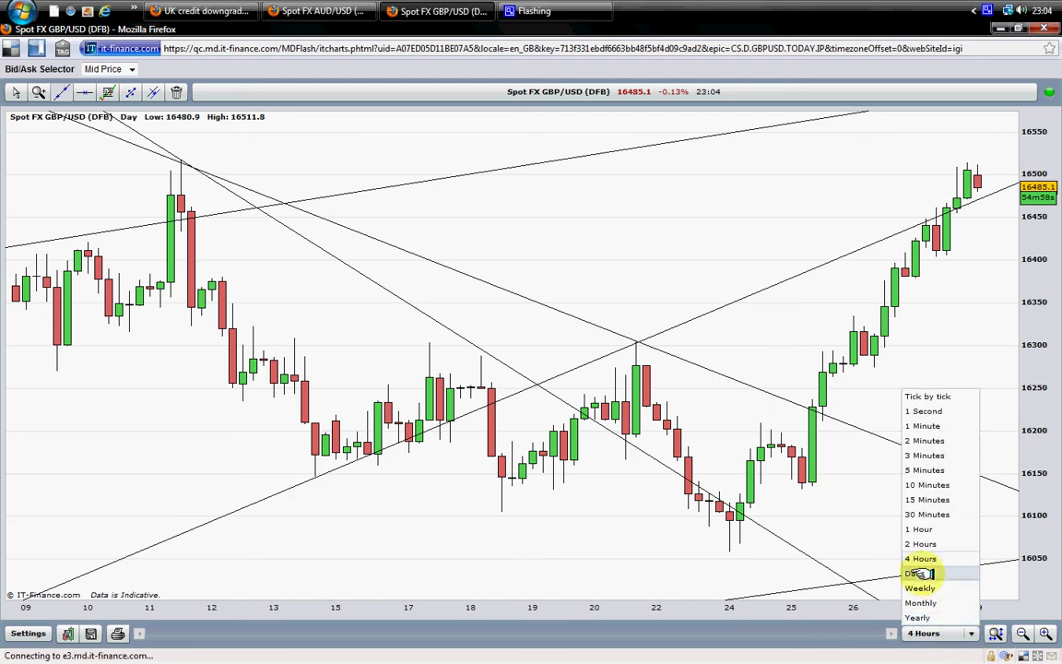
left_click(920, 573)
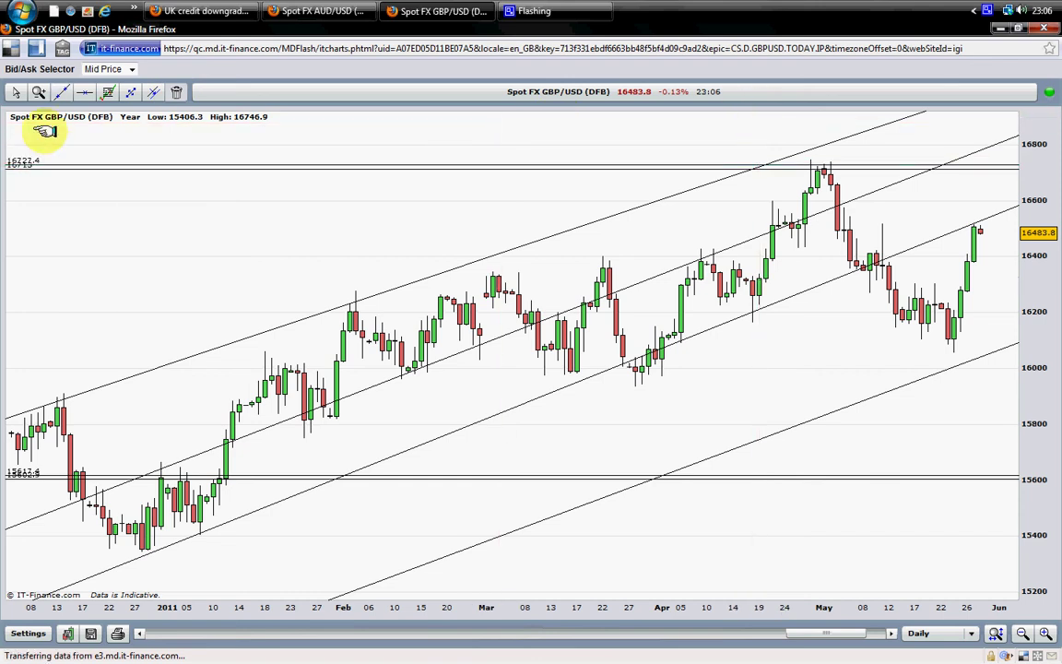
left_click(61, 92)
left_click_drag(643, 404, 794, 362)
mouse_move(793, 361)
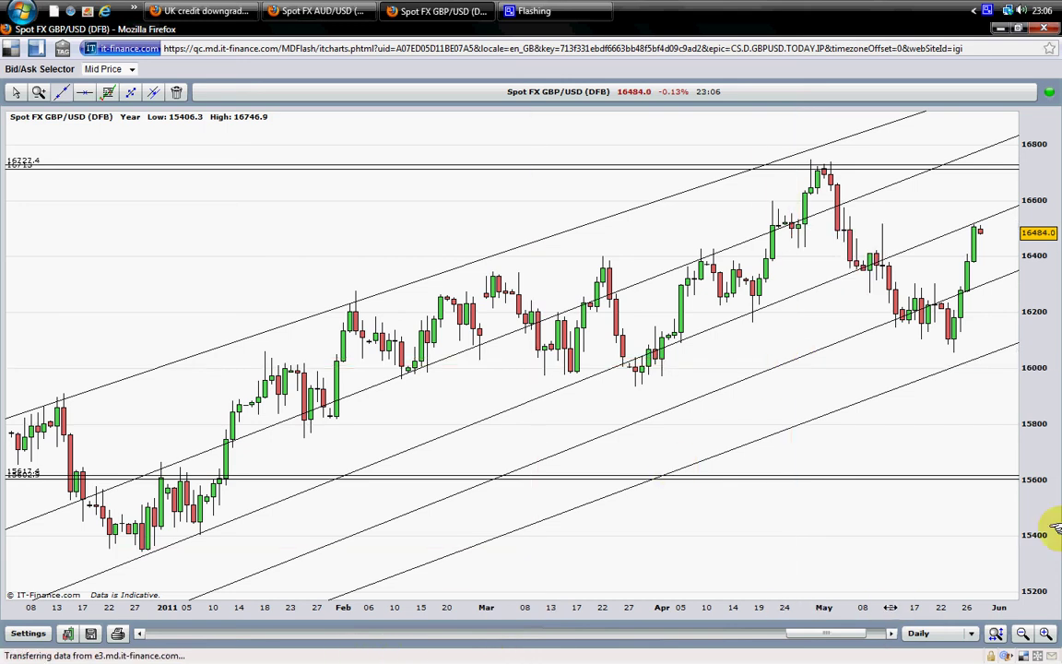
Examine the late-May 2011 candles on the daily chart where they meet the middle rising channel line
left_click(890, 633)
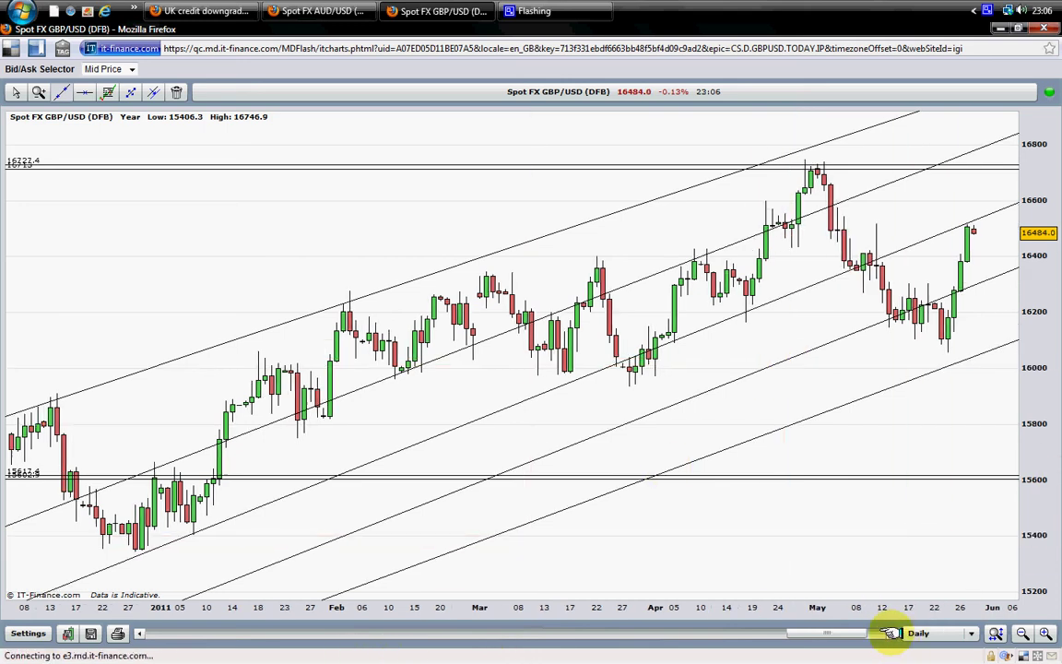
left_click_drag(890, 633, 890, 633)
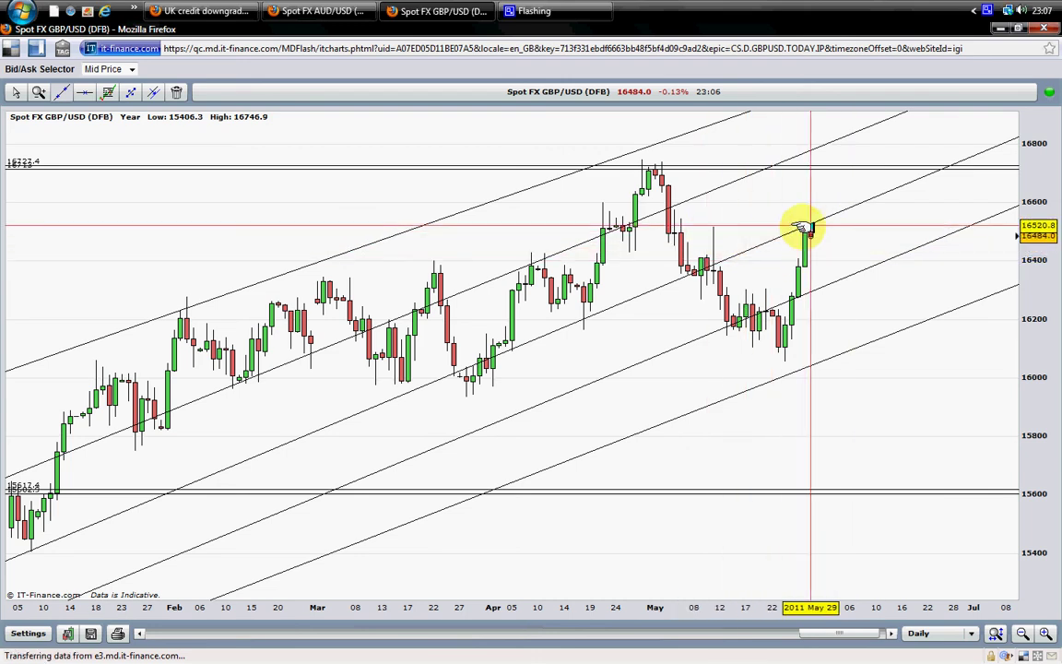
mouse_move(806, 227)
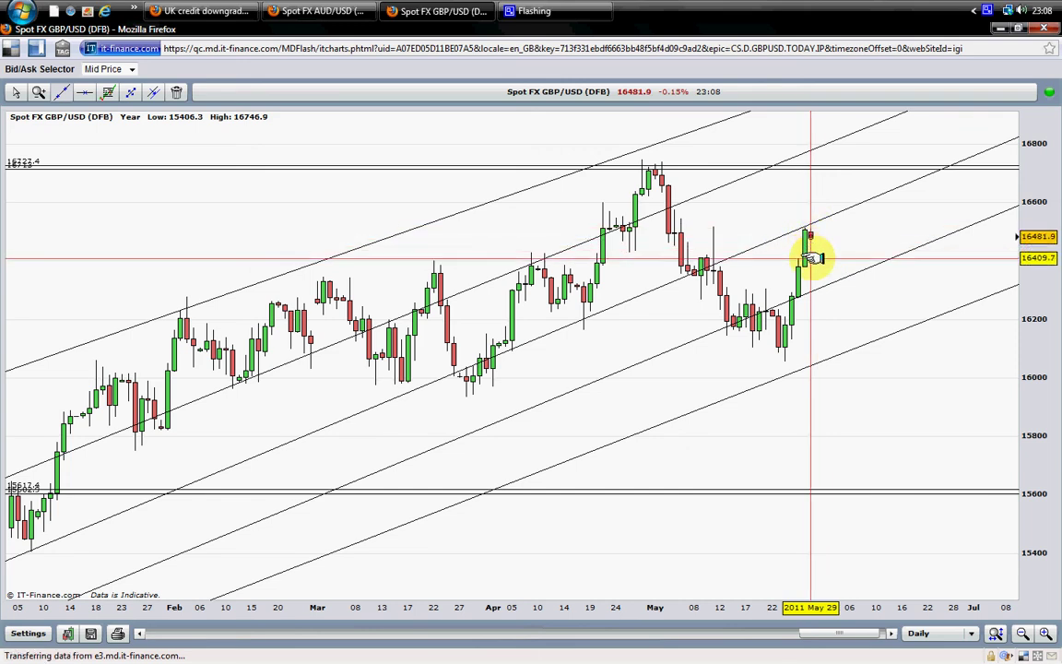
mouse_move(810, 258)
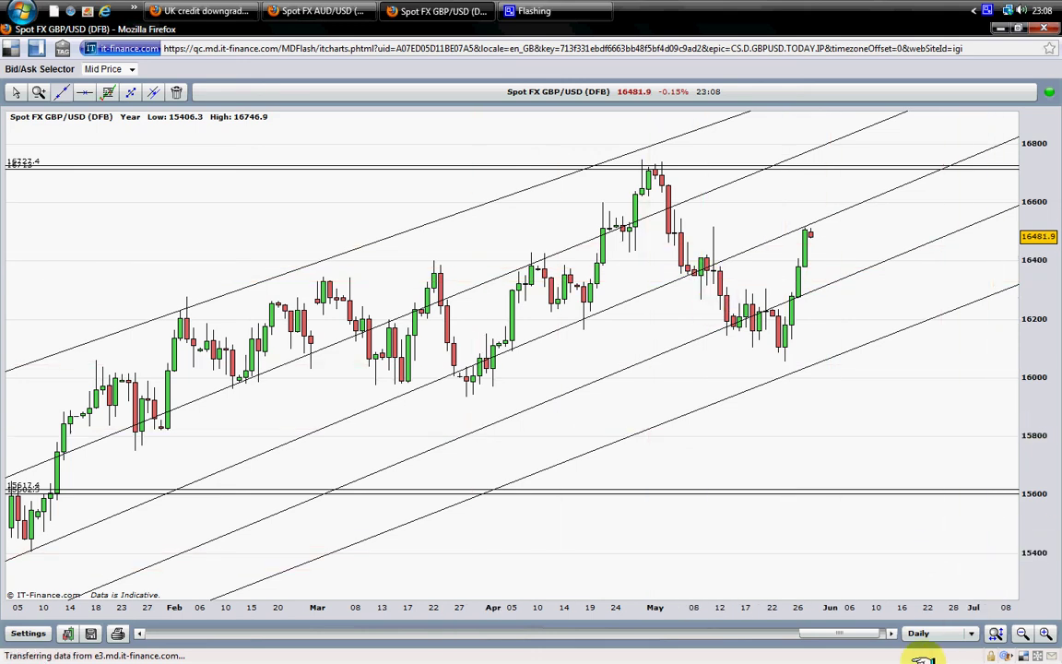
On the 4 Hours timeframe, replace the two falling and the steep rising trendlines with one falling line from the 11 May high through the 22 May peak
left_click(970, 632)
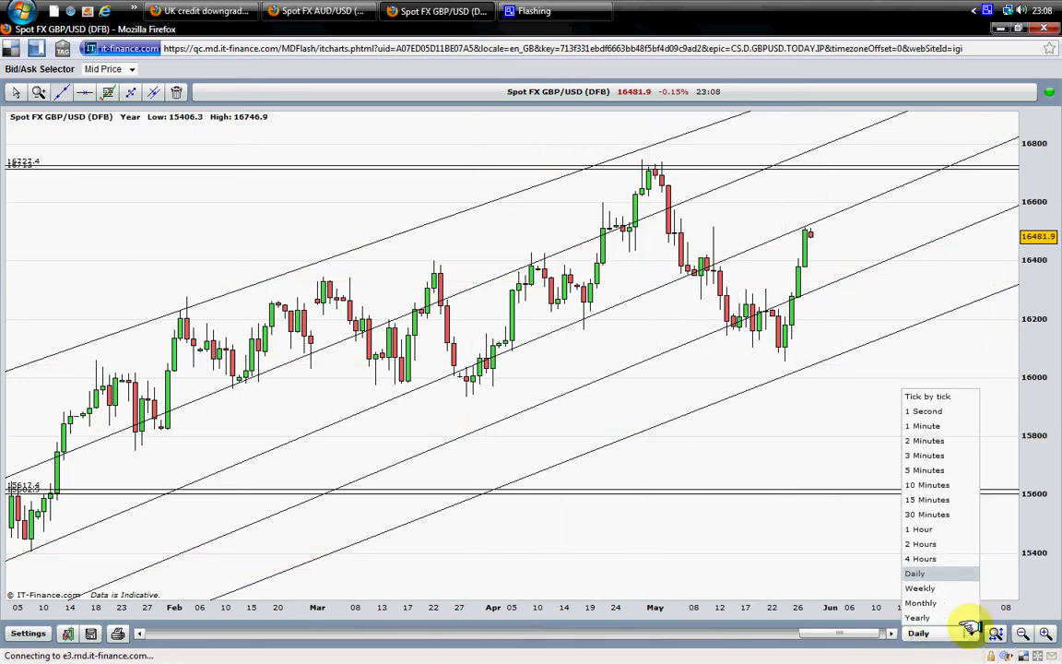
left_click(921, 558)
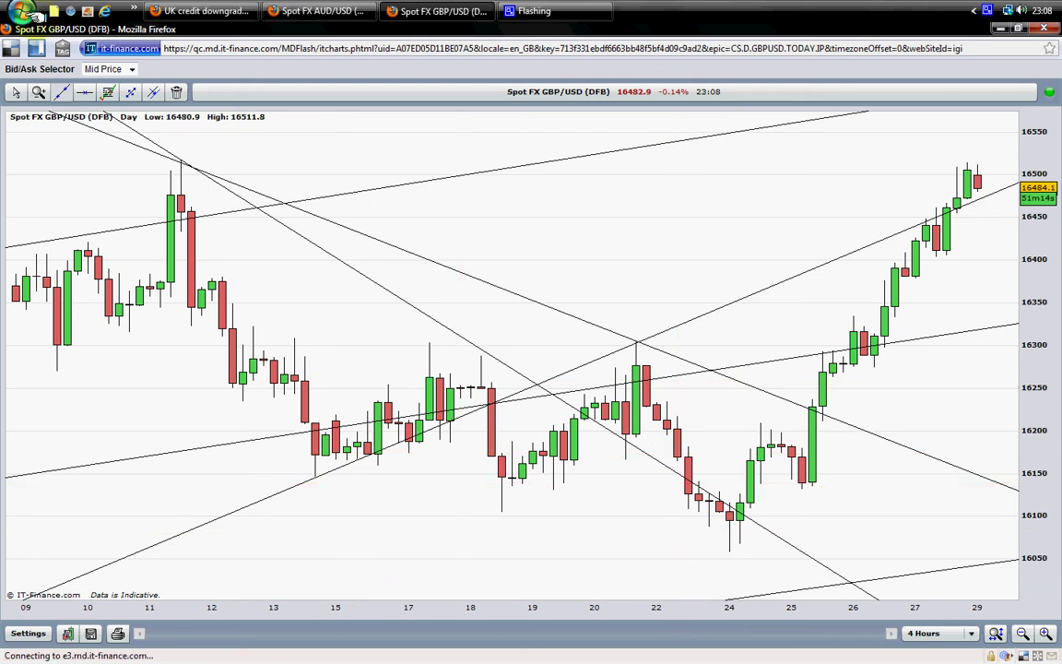
left_click(176, 92)
left_click(349, 228)
left_click(343, 260)
left_click(690, 305)
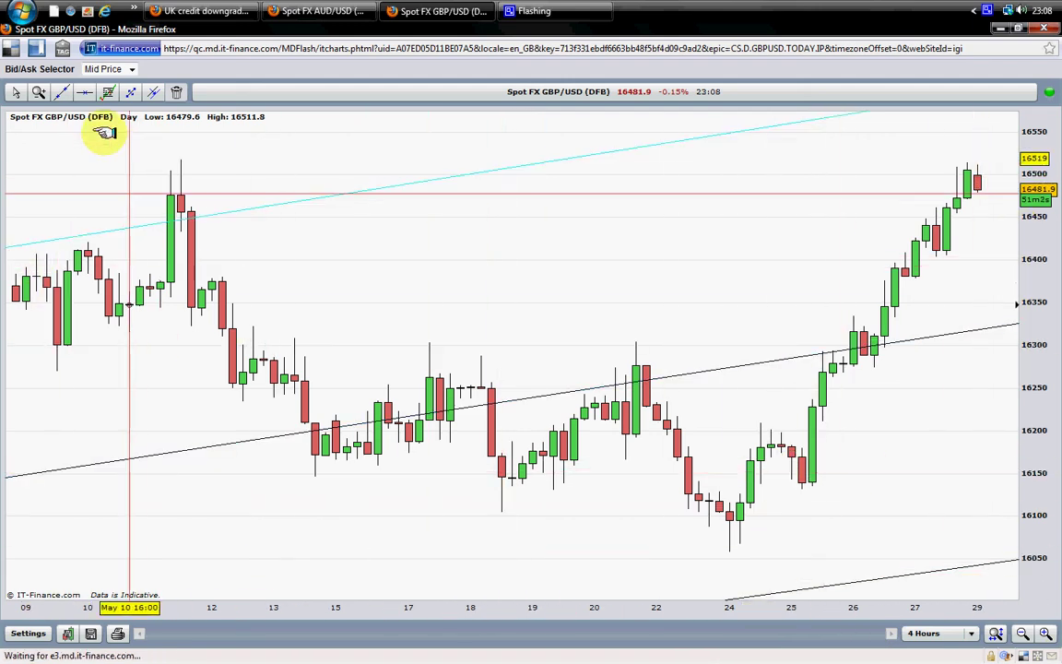
left_click(62, 93)
left_click_drag(178, 158, 553, 311)
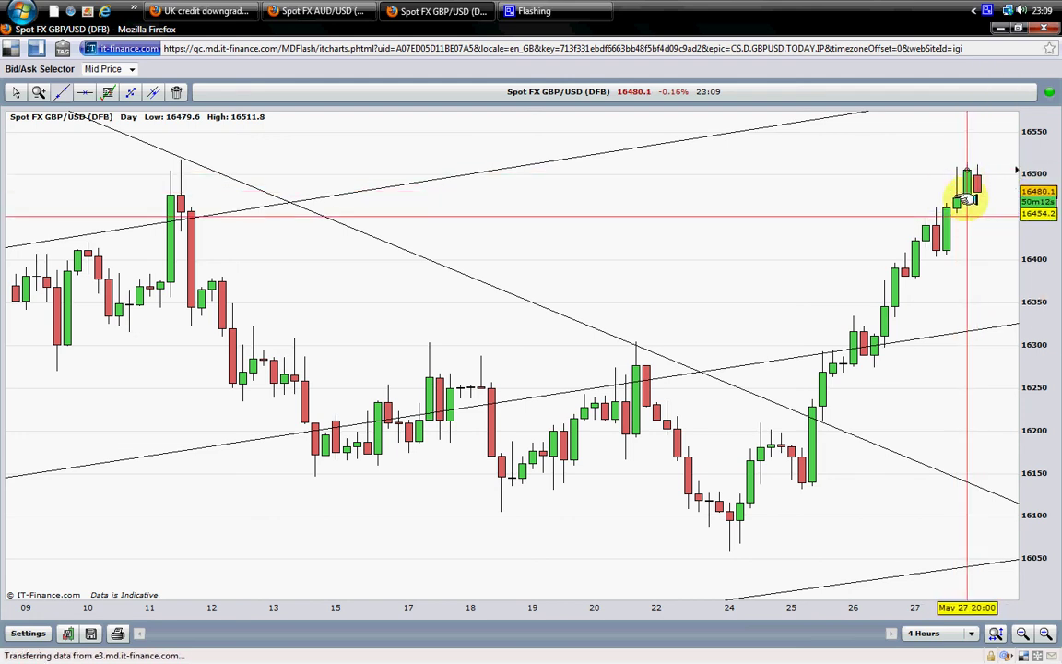
Set the timeframe to 10 Minutes and draw three parallel rising trendlines: along the early 27 May lows, through the 12:00 and 19:00 lows, and below price
left_click(972, 633)
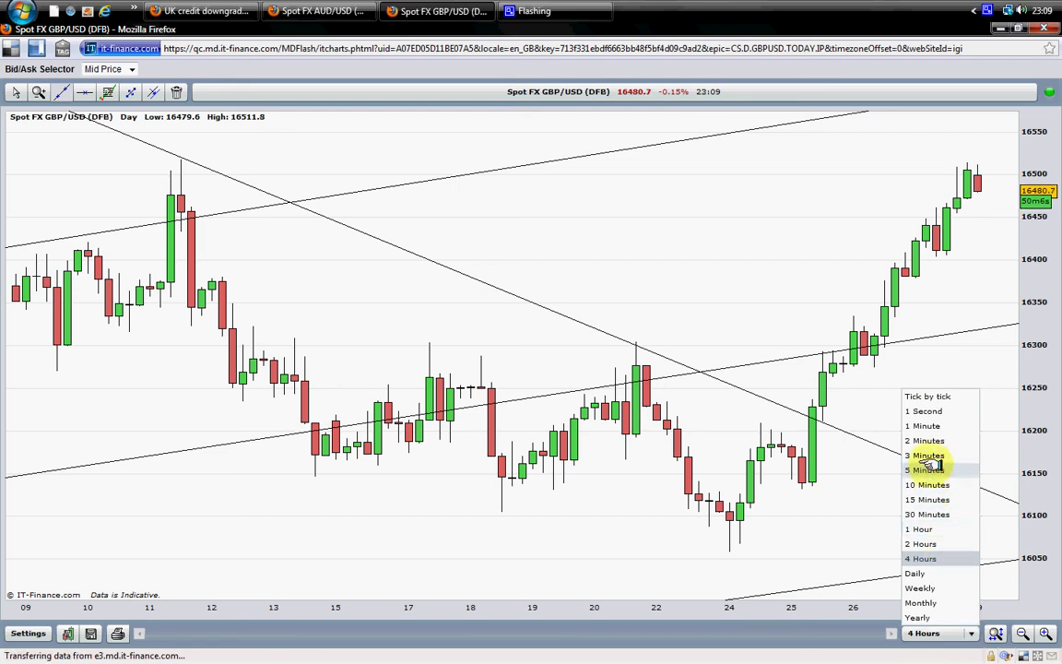
left_click(933, 485)
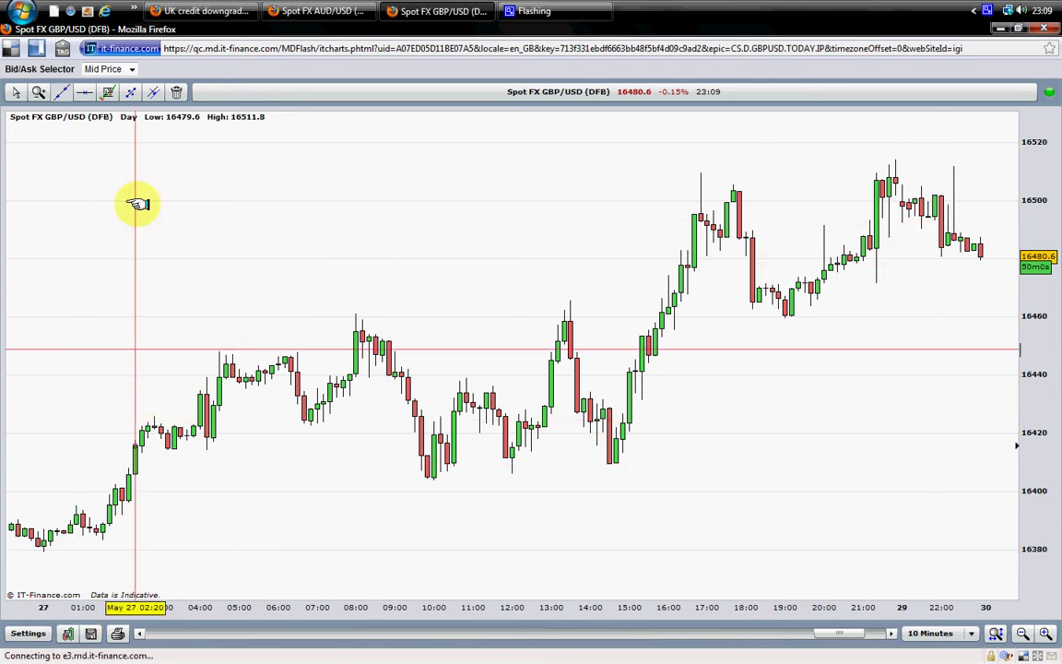
left_click(74, 94)
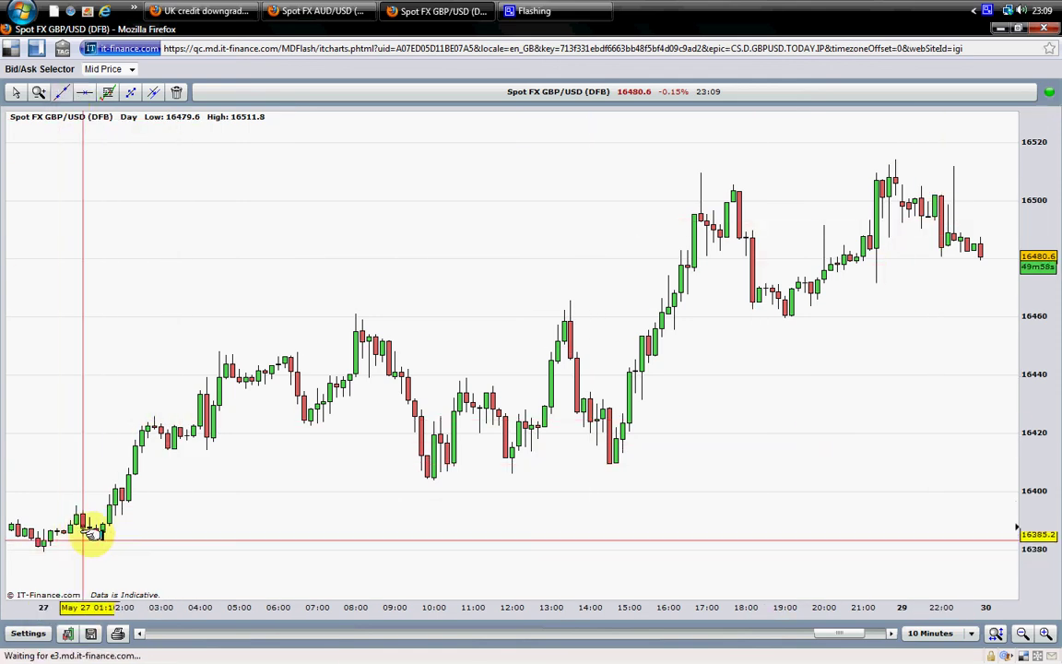
mouse_move(32, 562)
left_mouse_down()
mouse_move(142, 500)
mouse_move(237, 501)
mouse_move(274, 446)
left_mouse_up()
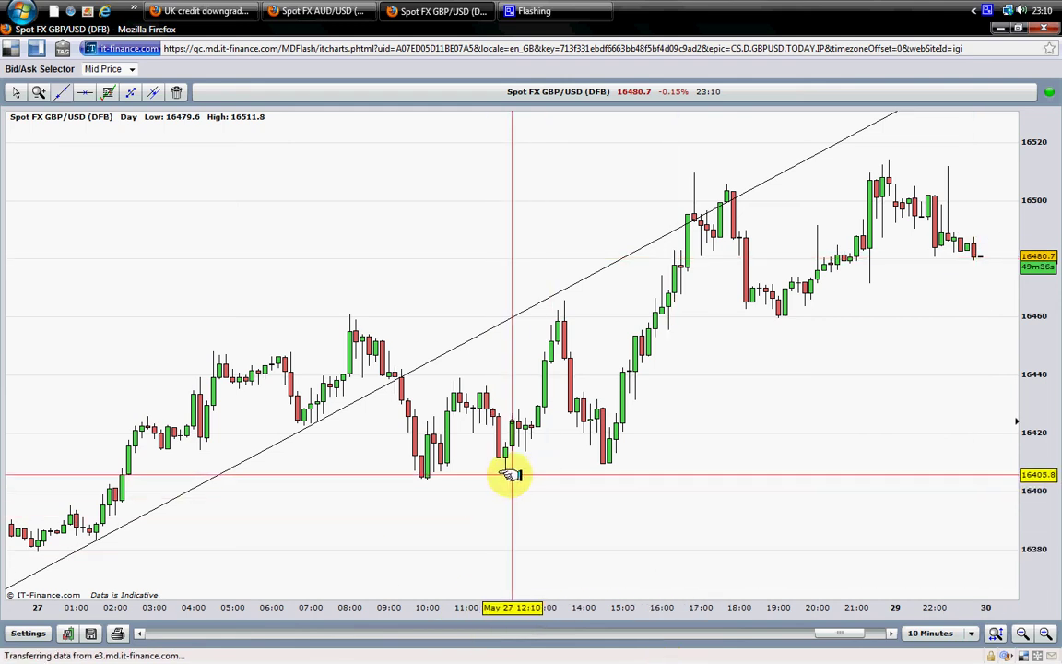
left_click_drag(506, 469, 583, 427)
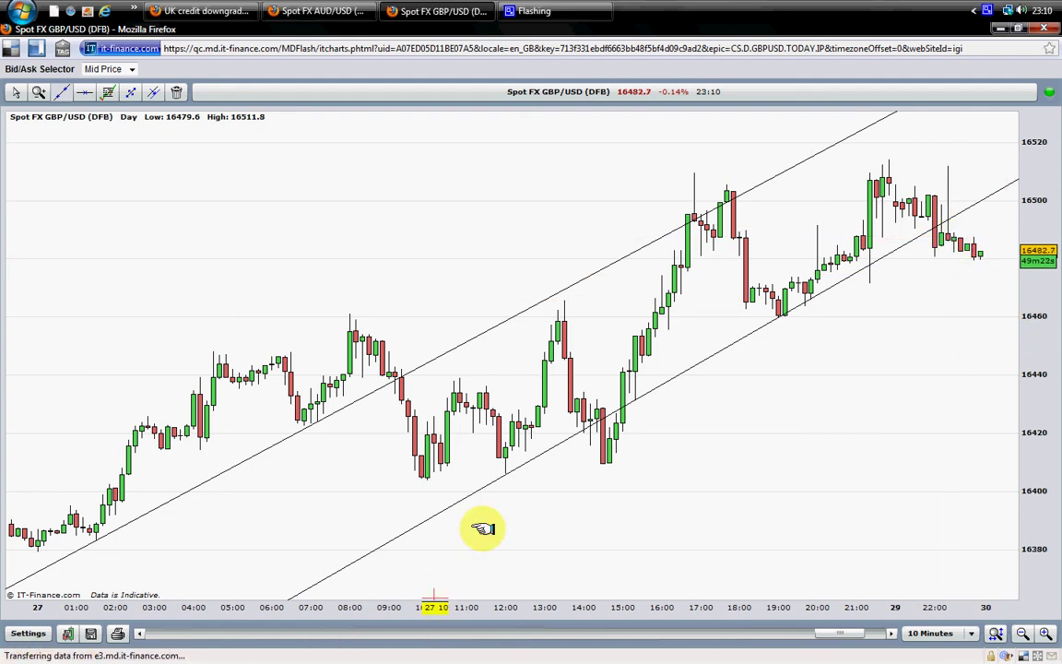
left_click_drag(885, 430, 936, 396)
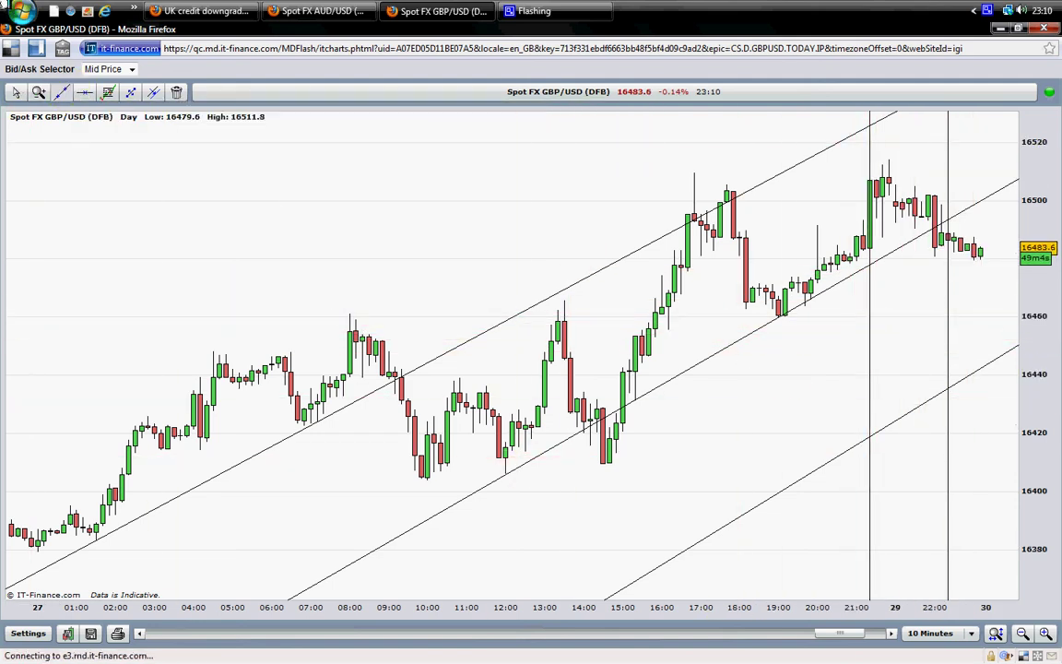
Delete the two vertical lines near the latest candles and draw a rising trendline midway between the two lower parallel trendlines
left_click(175, 92)
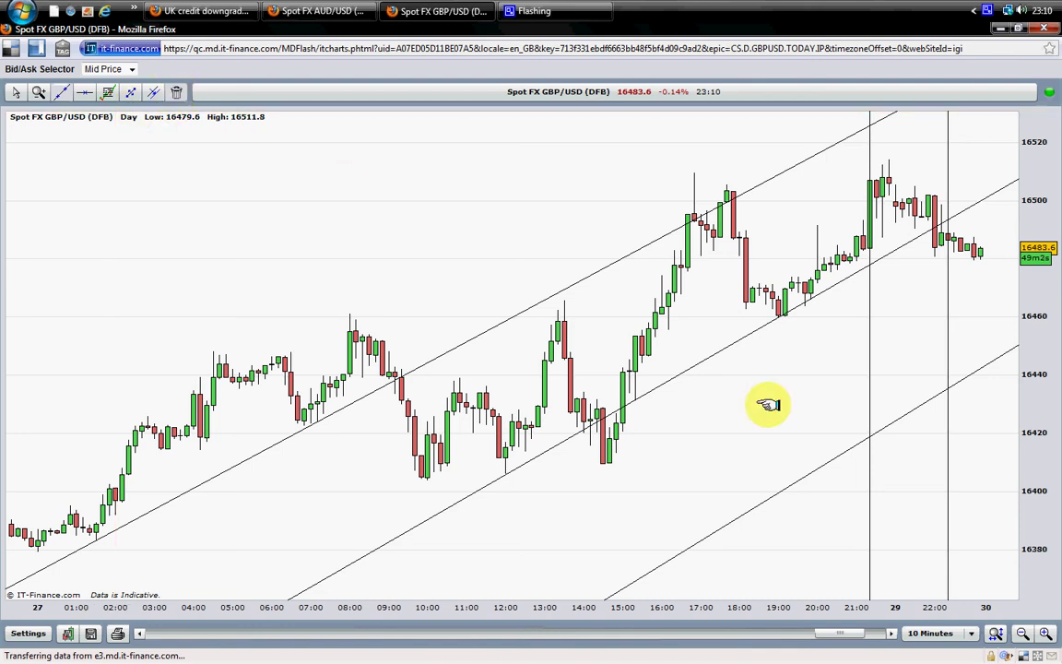
left_click(900, 373)
left_click(948, 338)
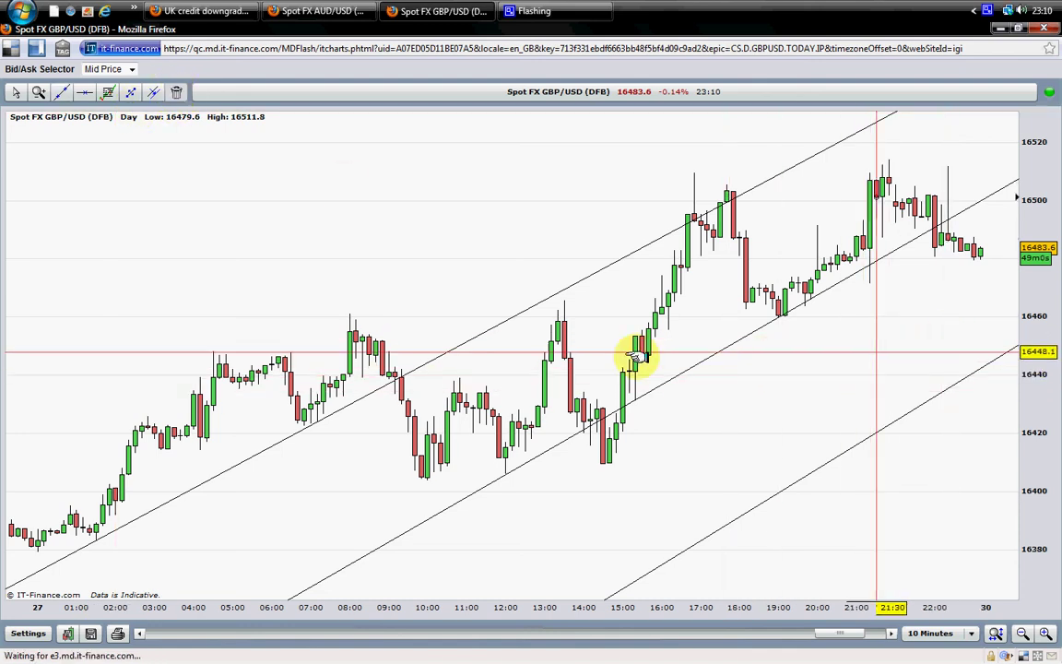
left_click(65, 92)
mouse_move(865, 354)
left_mouse_down()
mouse_move(909, 324)
mouse_move(809, 358)
mouse_move(722, 440)
left_mouse_up()
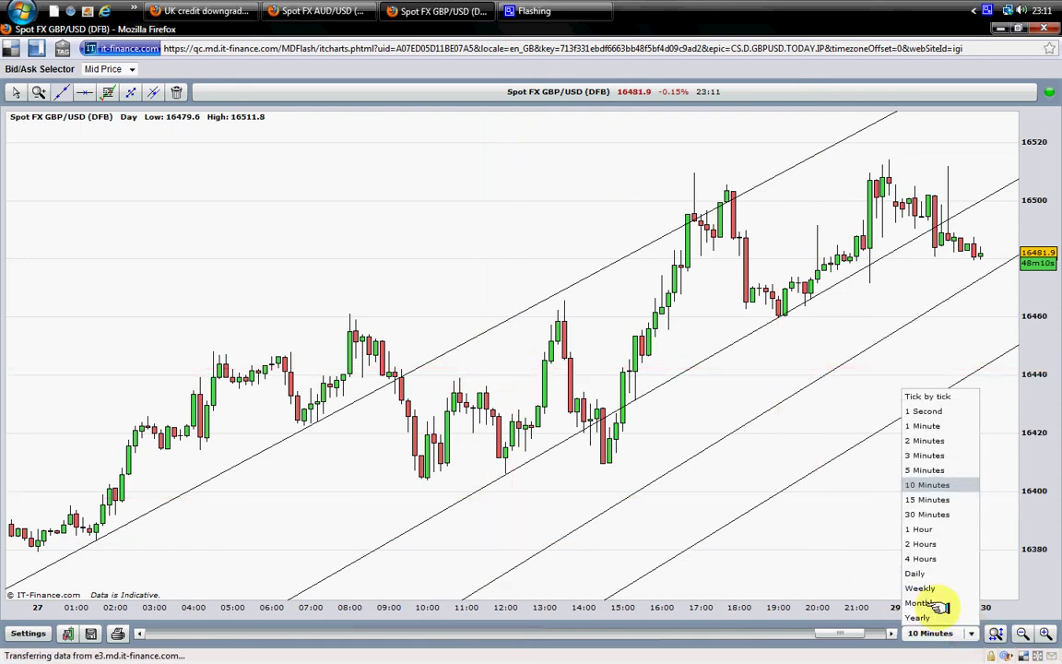
Set the GBP/USD chart's timeframe to Monthly
left_click(922, 603)
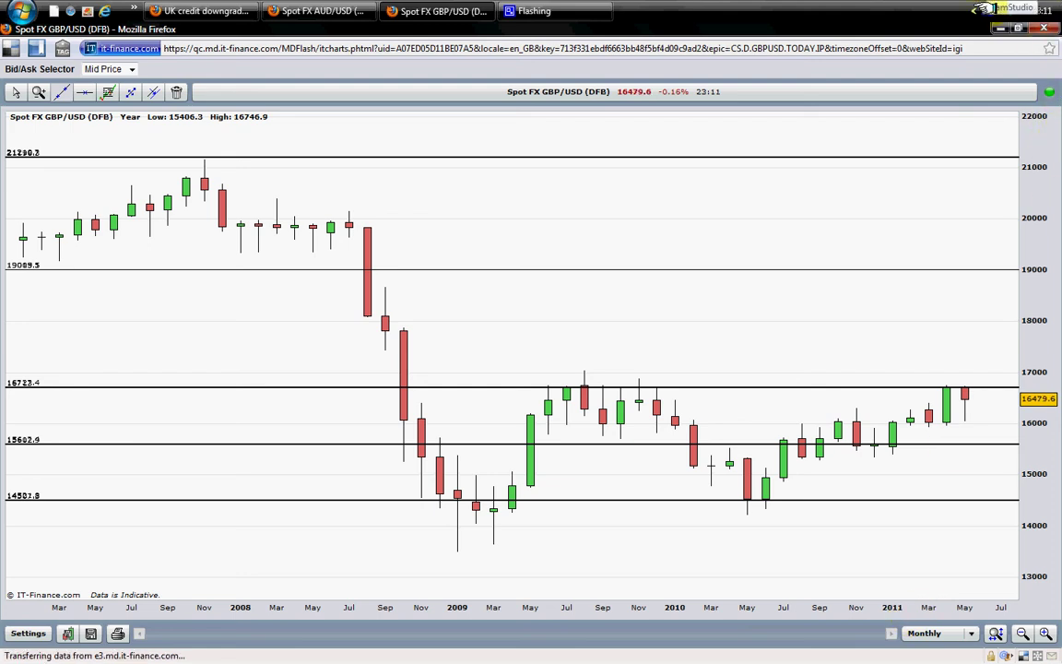
right_click(985, 8)
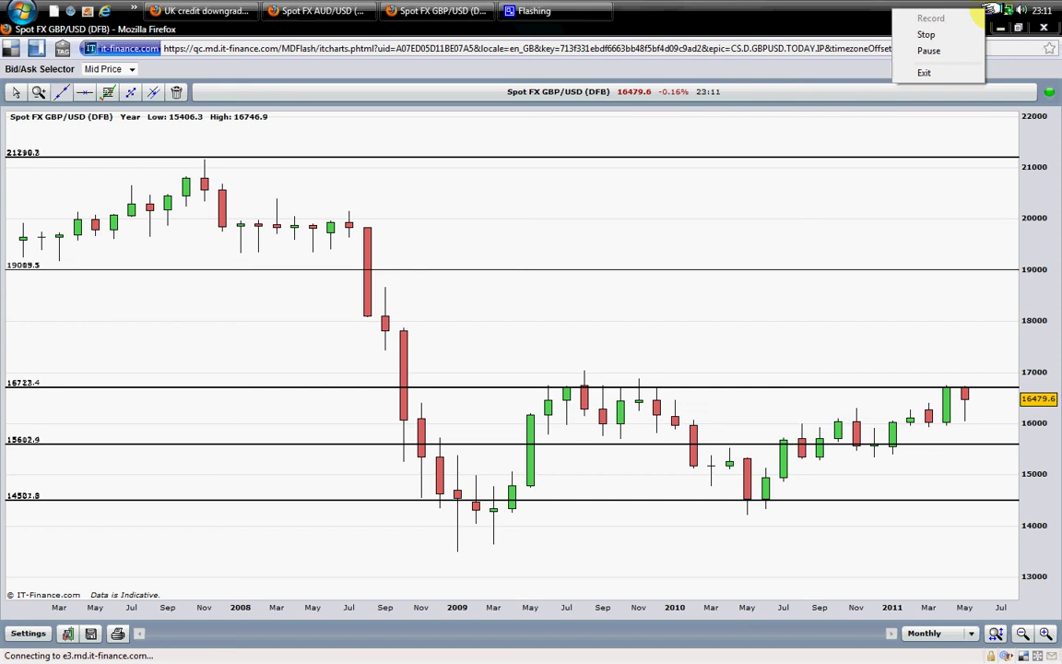